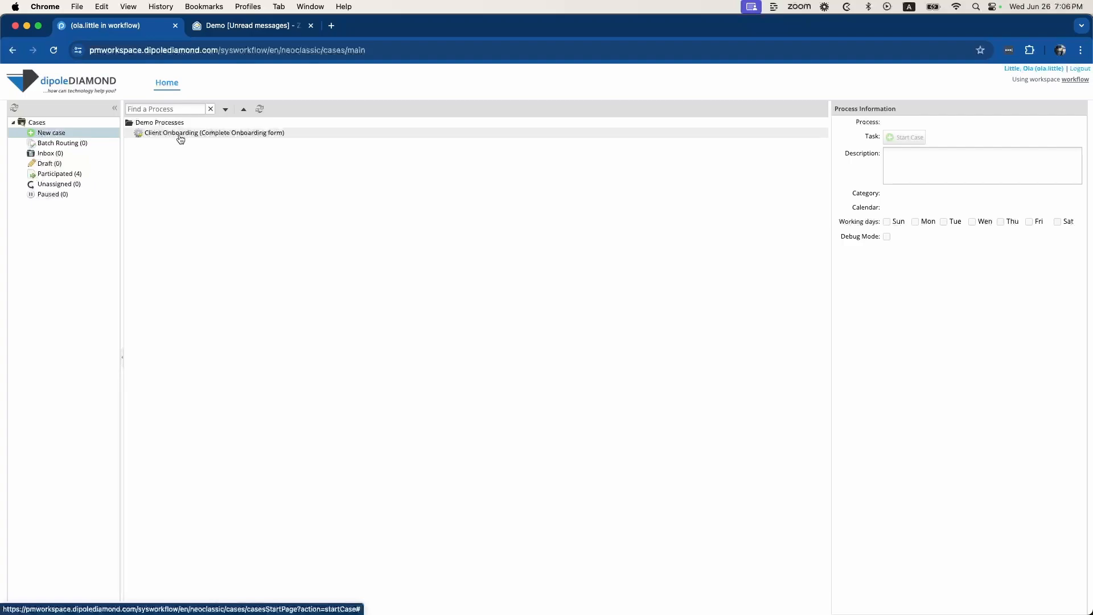
# Start a new Client Onboarding case (#1523) from the New case list
pyautogui.click(197, 136)
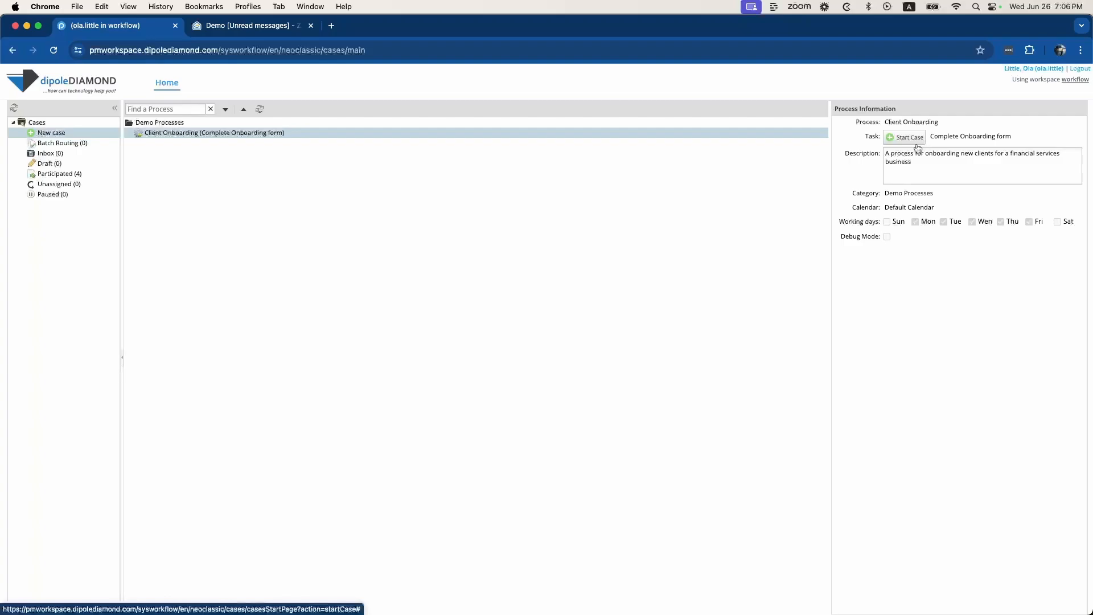
pyautogui.click(913, 142)
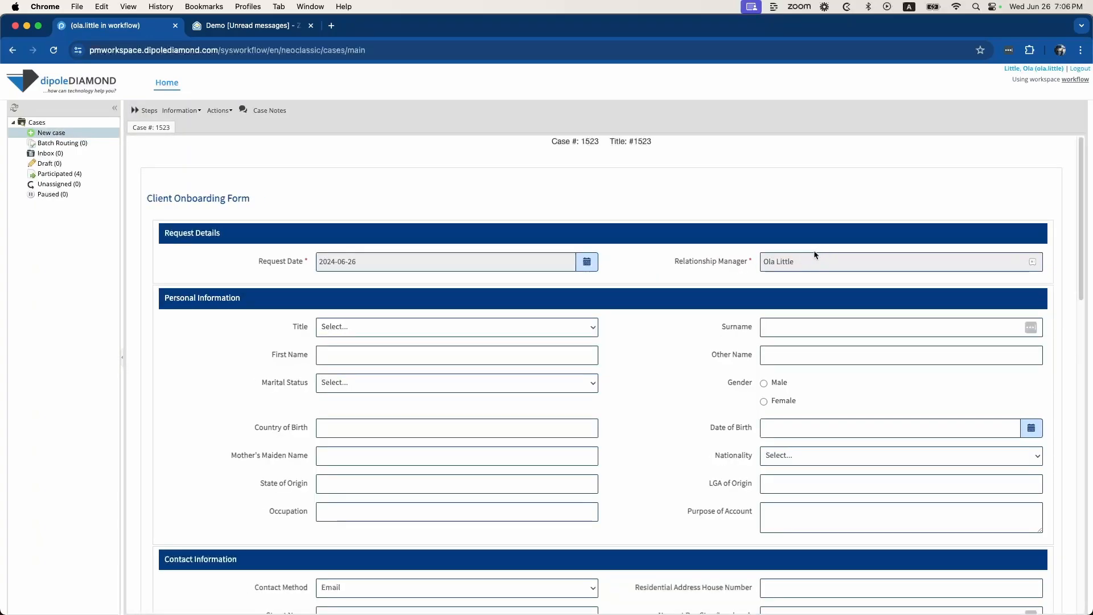
pyautogui.scroll(-1, 804, 313)
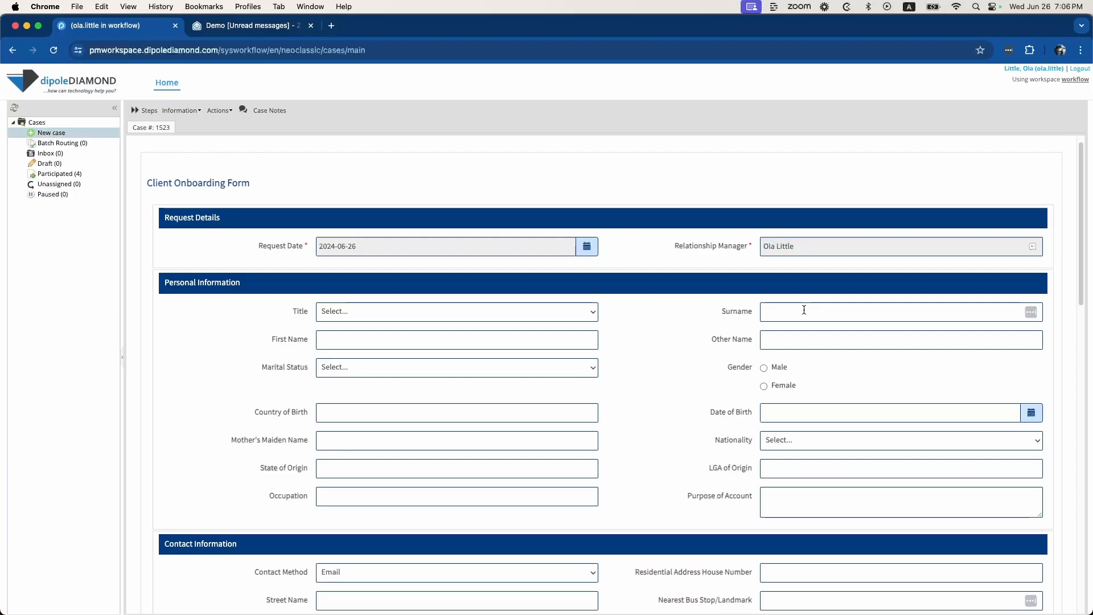
pyautogui.scroll(-1, 804, 310)
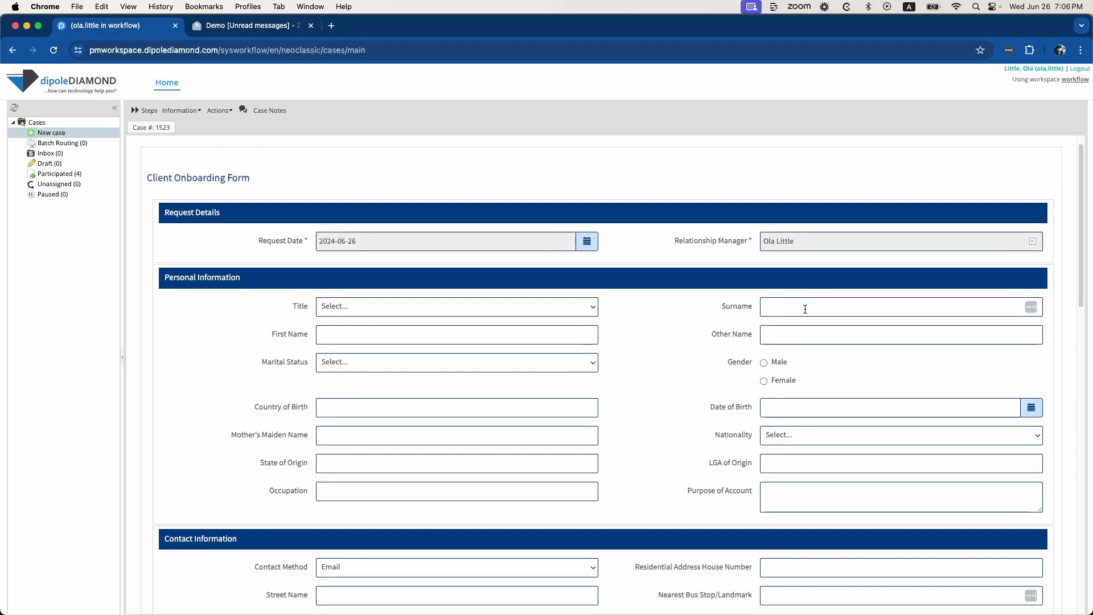
pyautogui.scroll(-1, 804, 310)
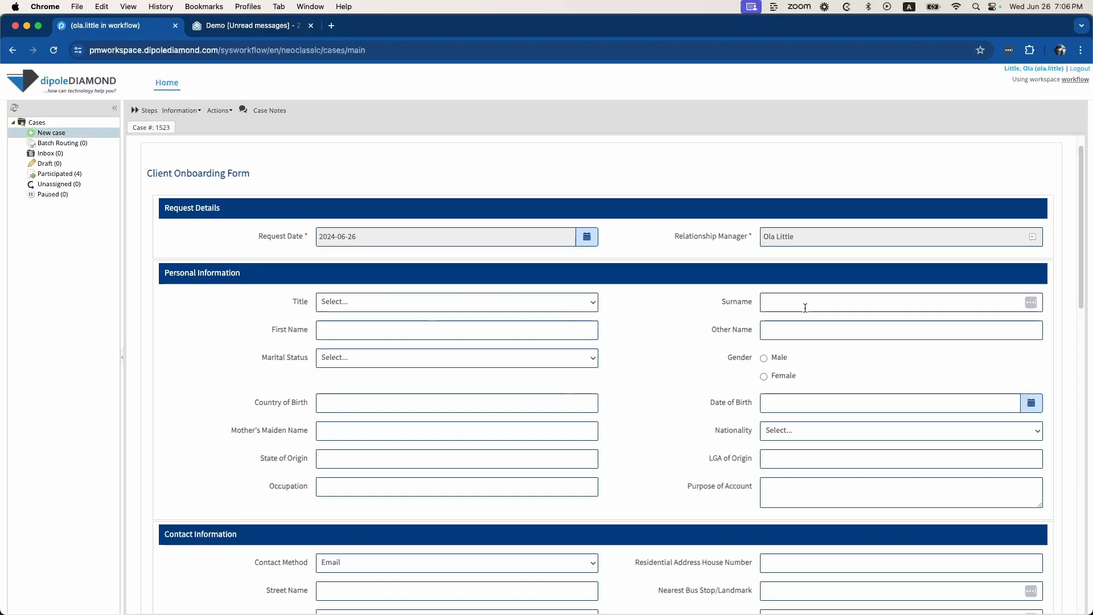
pyautogui.scroll(-1, 804, 309)
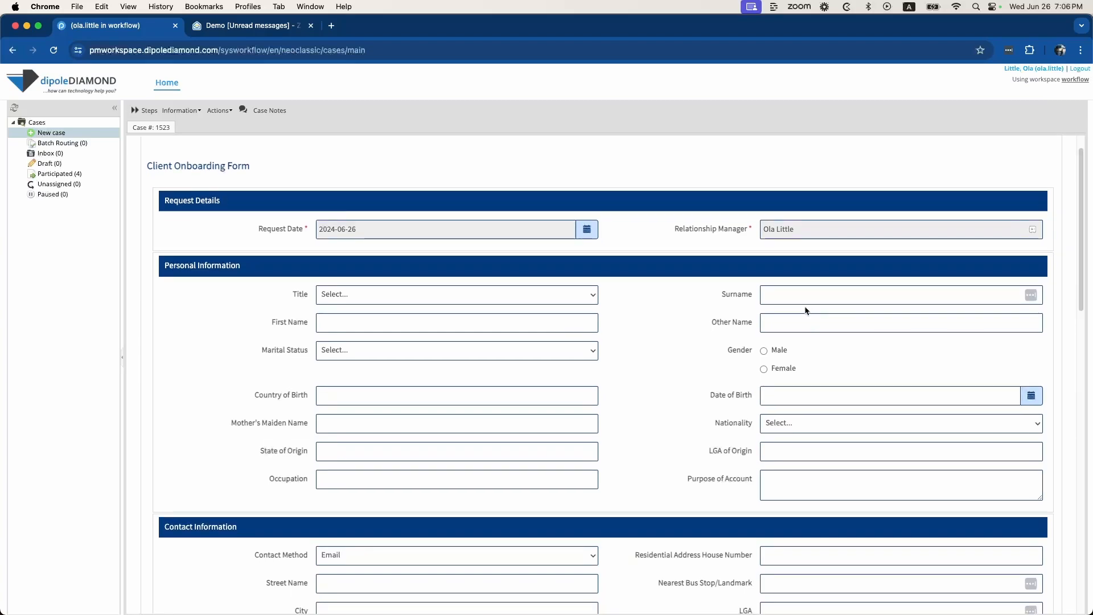
pyautogui.scroll(-3, 805, 310)
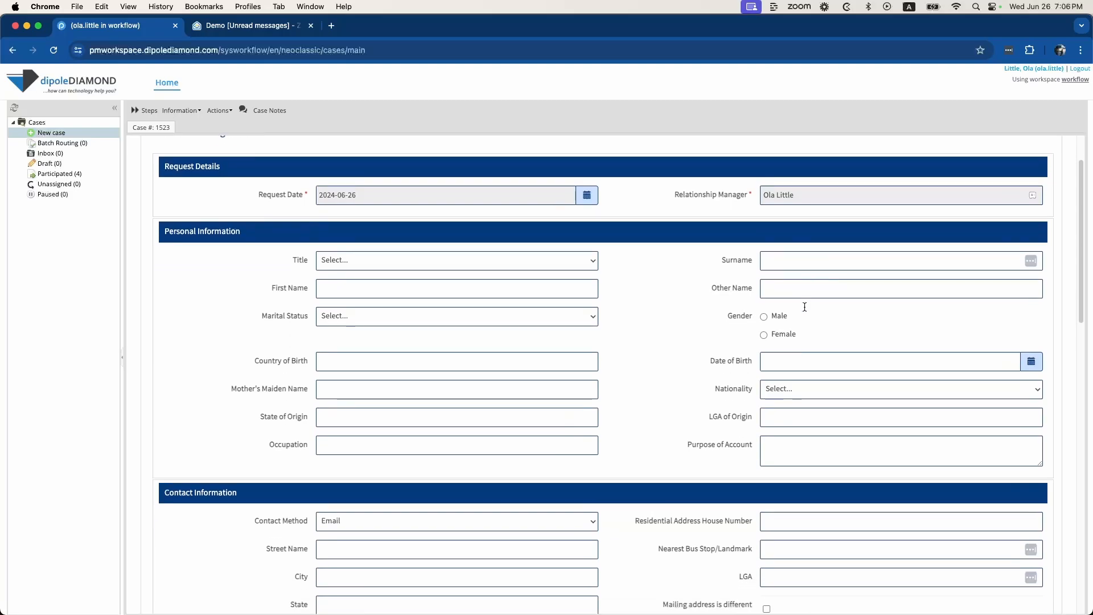
pyautogui.scroll(-2, 804, 310)
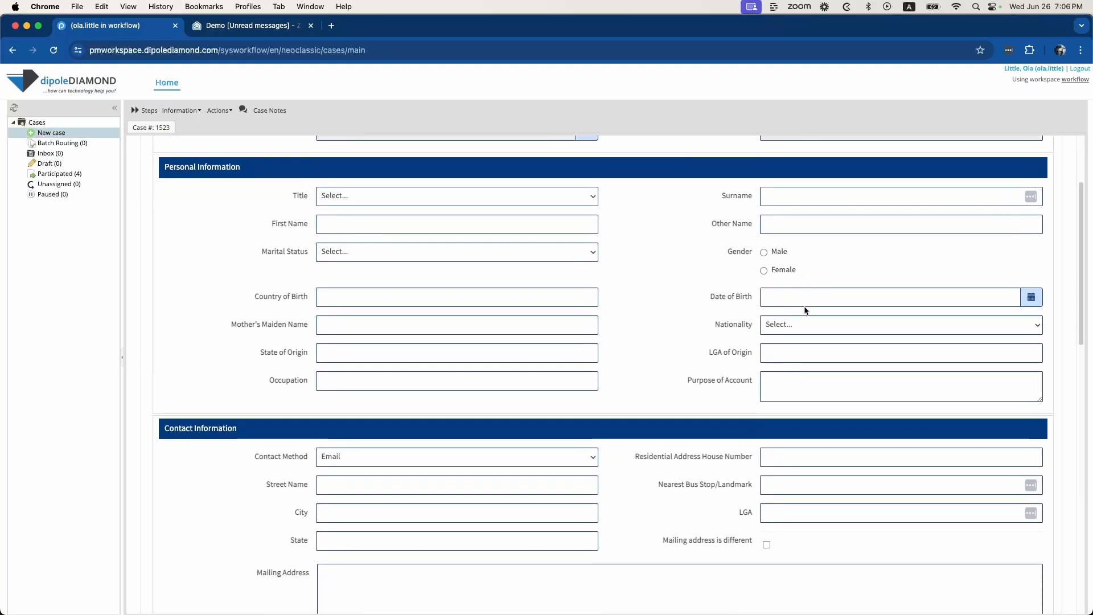
pyautogui.scroll(-15, 805, 310)
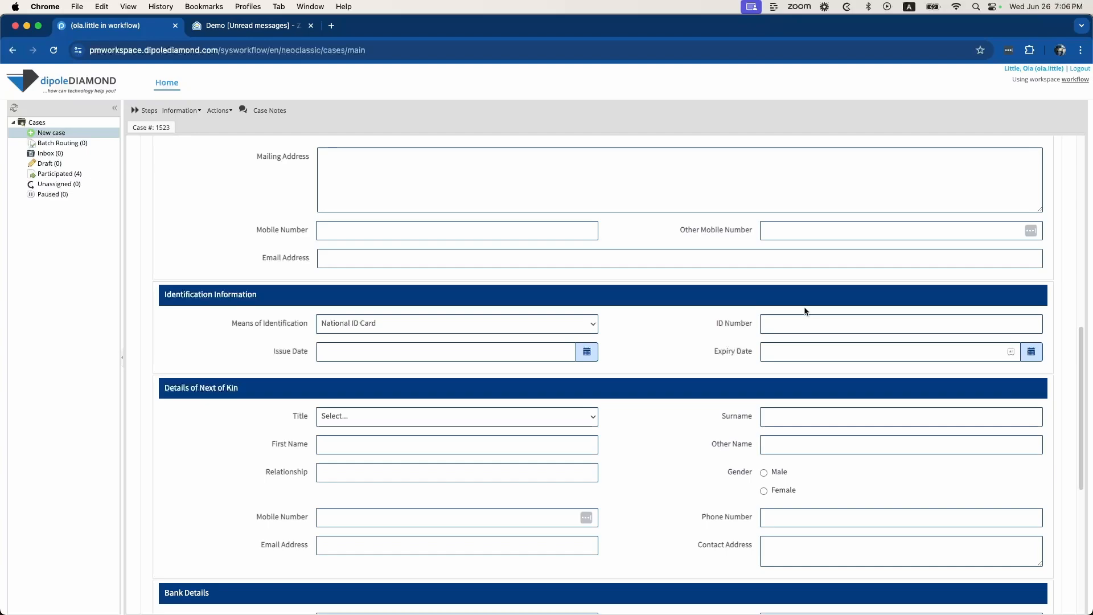
pyautogui.scroll(-8, 804, 310)
pyautogui.scroll(-6, 805, 311)
pyautogui.scroll(-1, 807, 307)
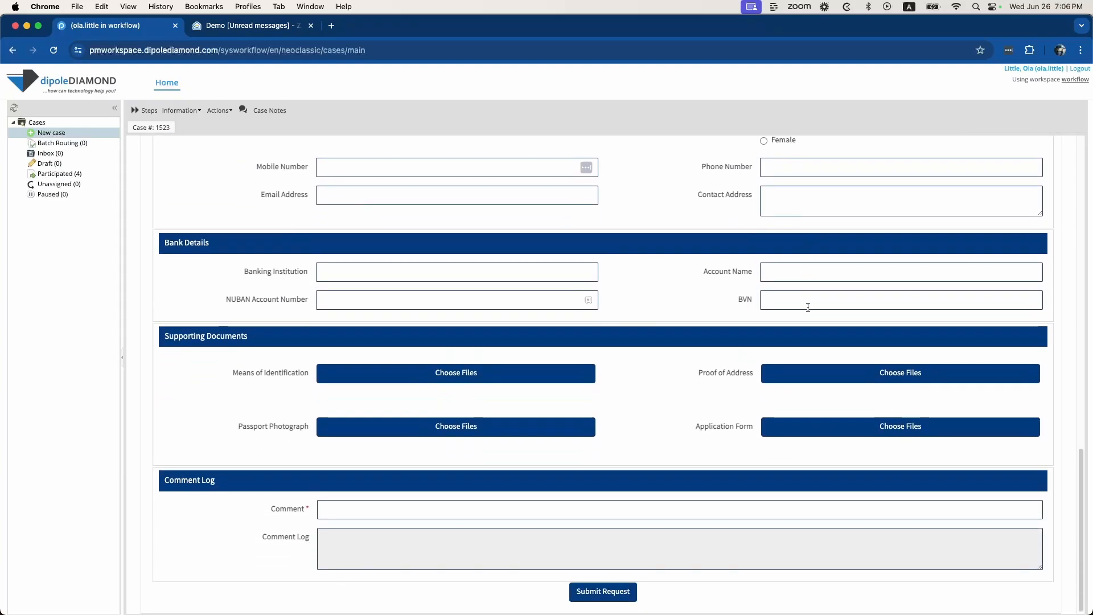
pyautogui.scroll(2, 808, 308)
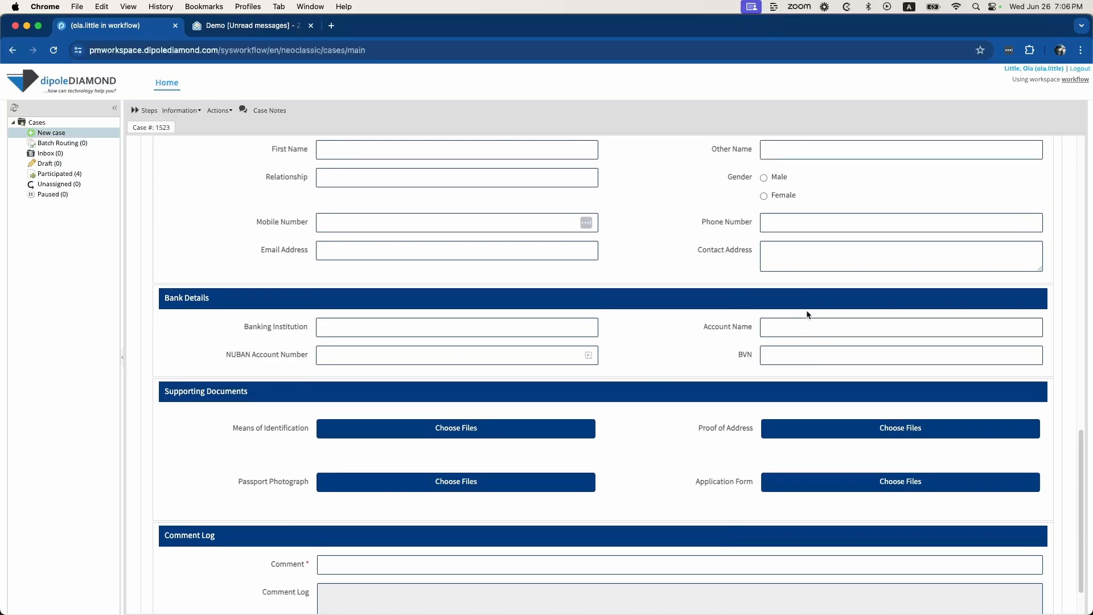
pyautogui.scroll(8, 808, 315)
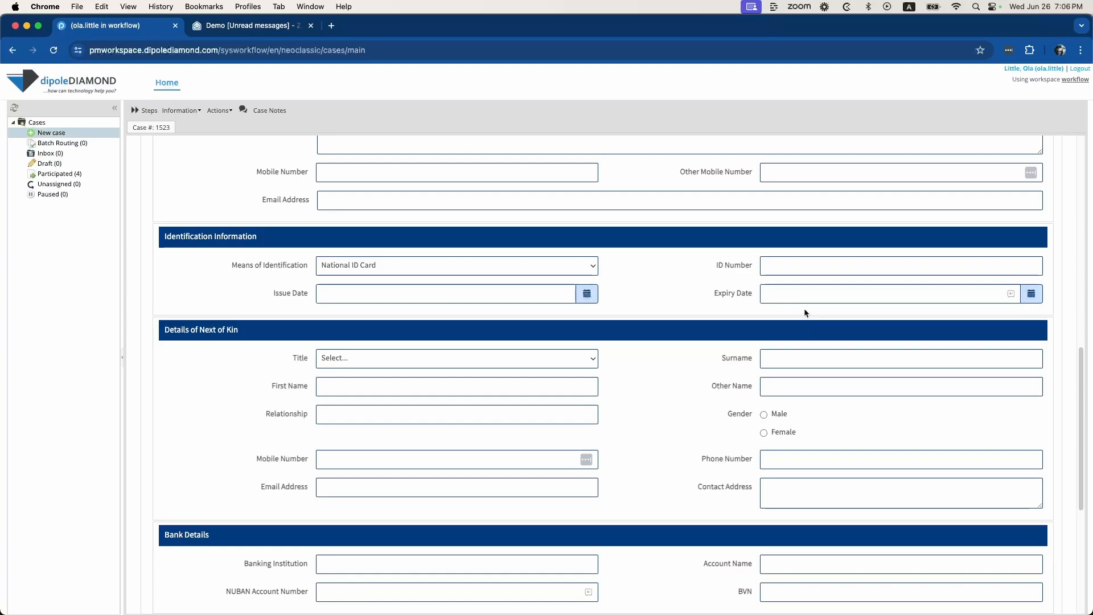
pyautogui.scroll(-1, 812, 308)
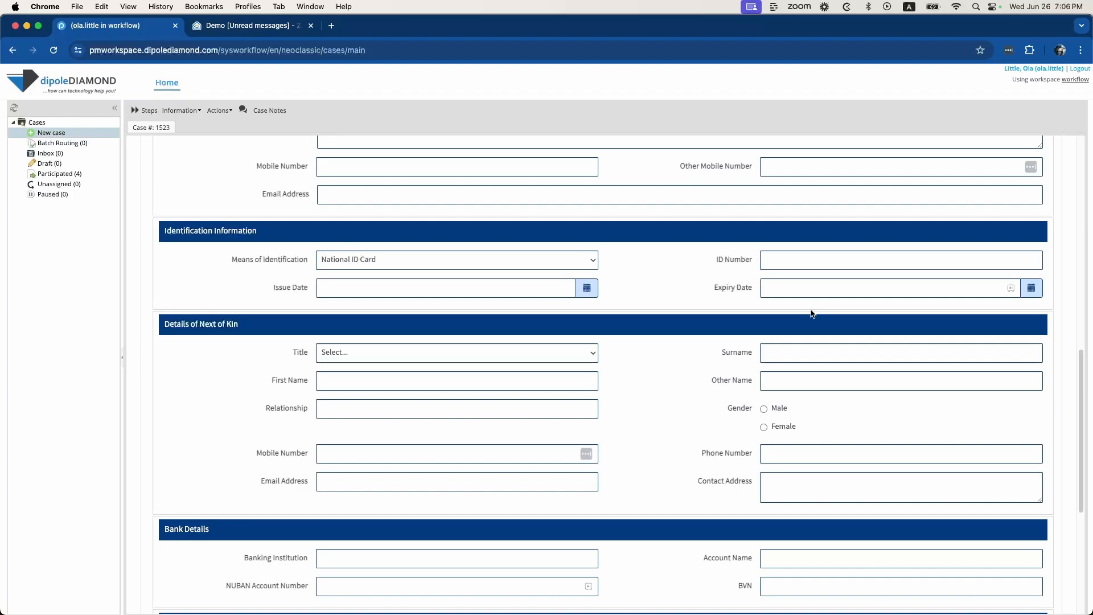
pyautogui.scroll(1, 813, 314)
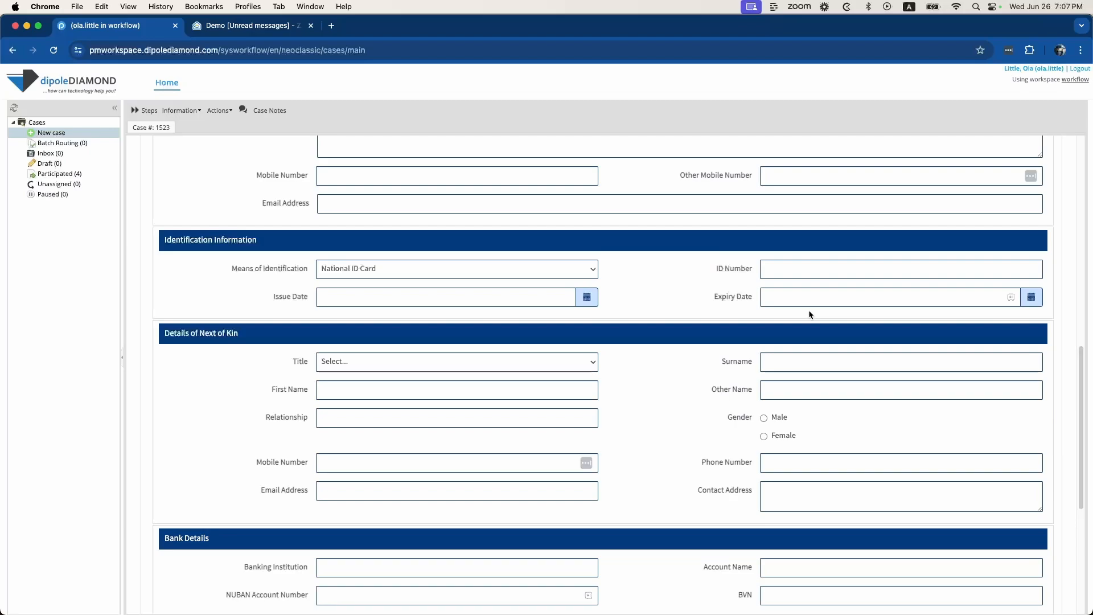
pyautogui.scroll(15, 810, 314)
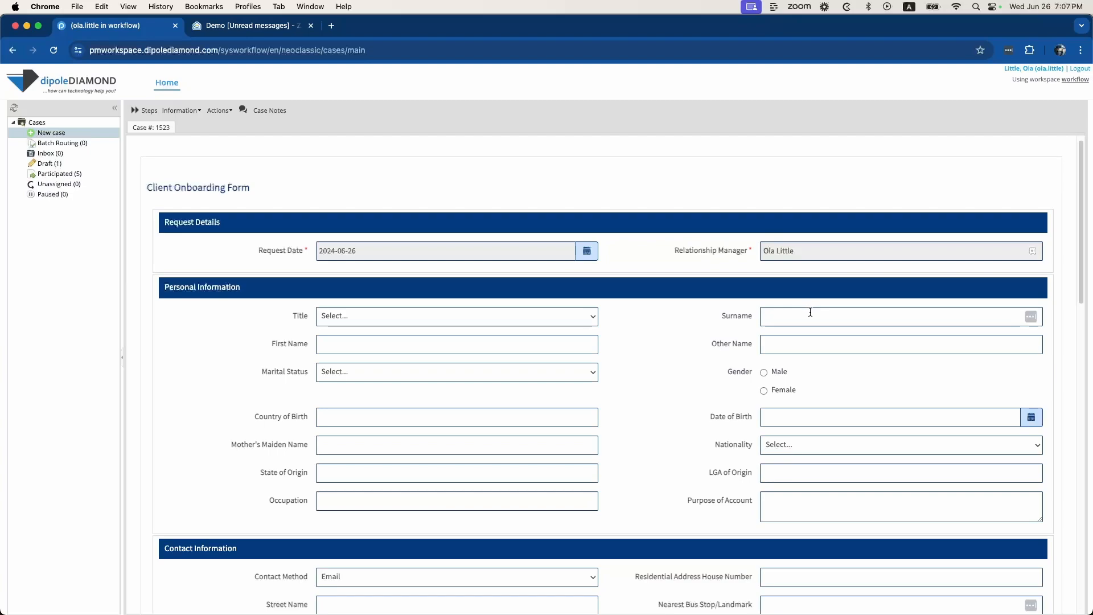
pyautogui.scroll(-1, 809, 313)
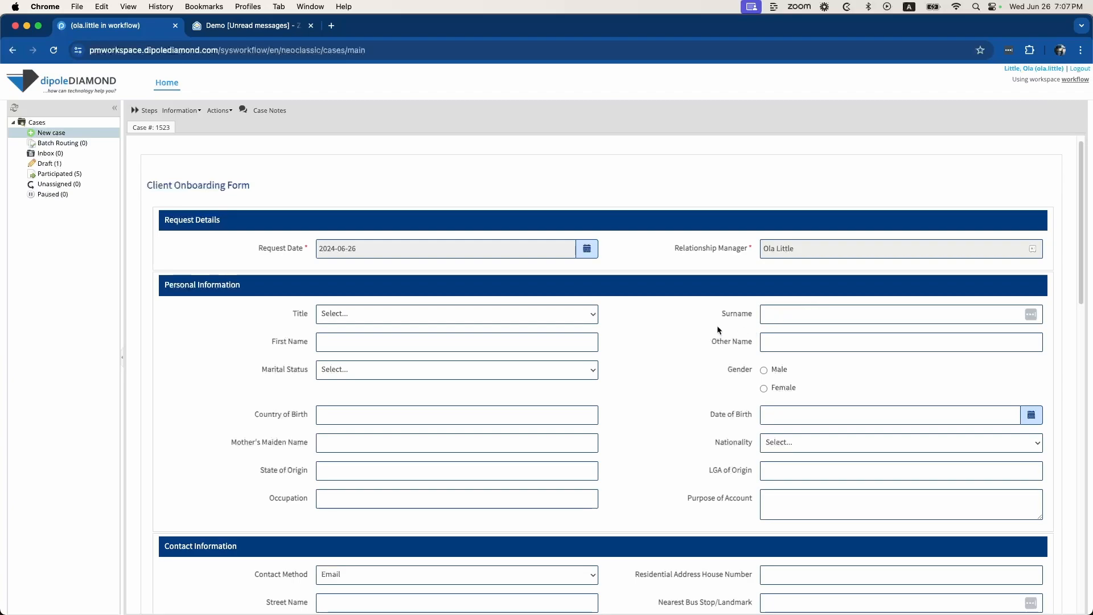
# Set the title to Mr and enter the client's surname, first name and other name
pyautogui.click(561, 318)
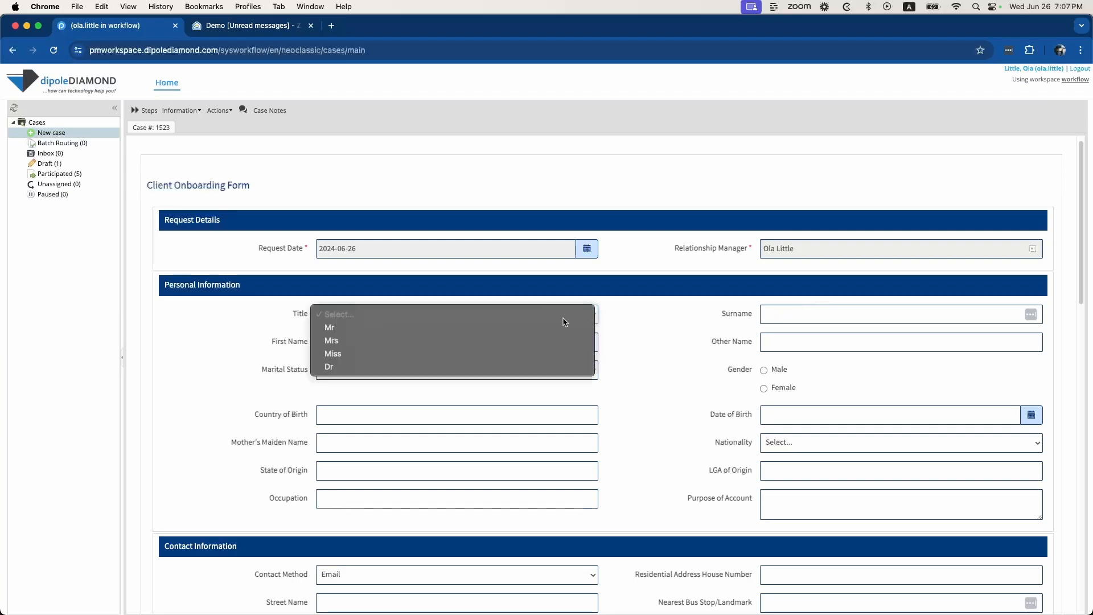
pyautogui.click(527, 329)
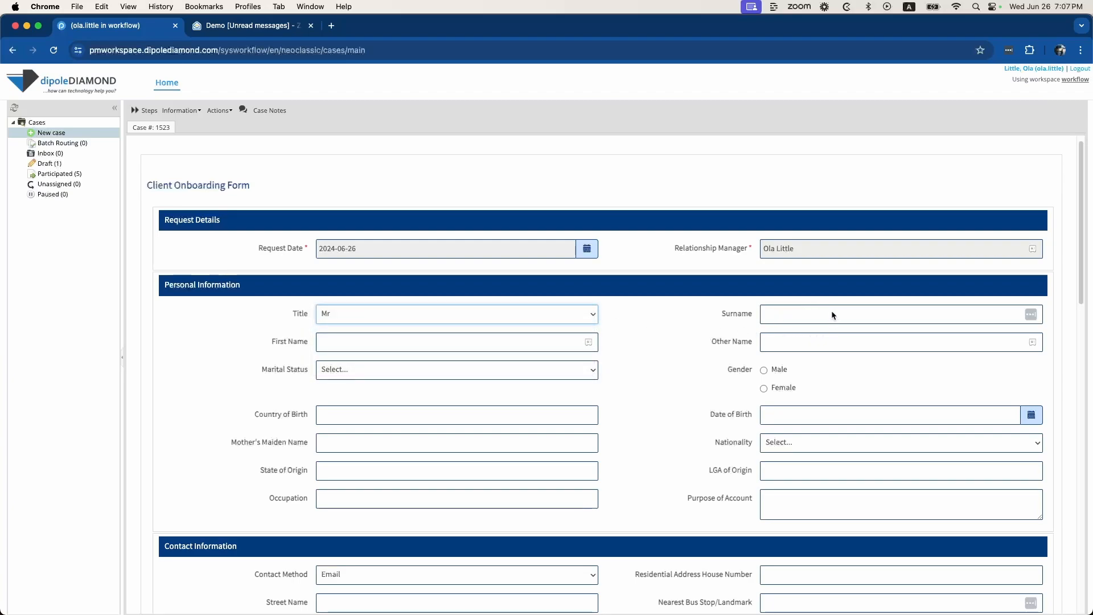
pyautogui.click(831, 316)
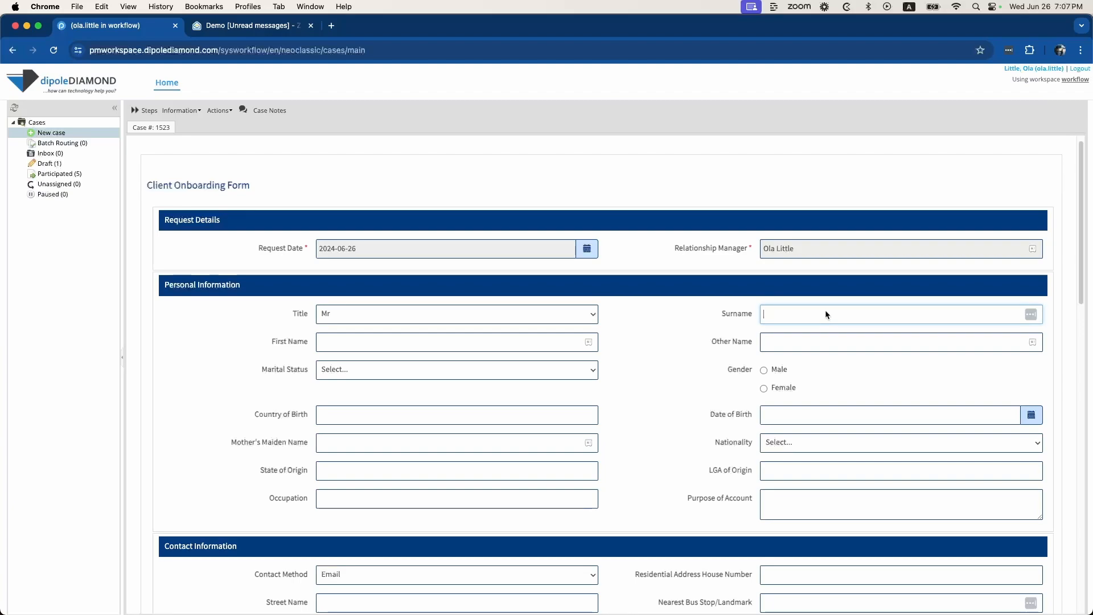
pyautogui.click(495, 348)
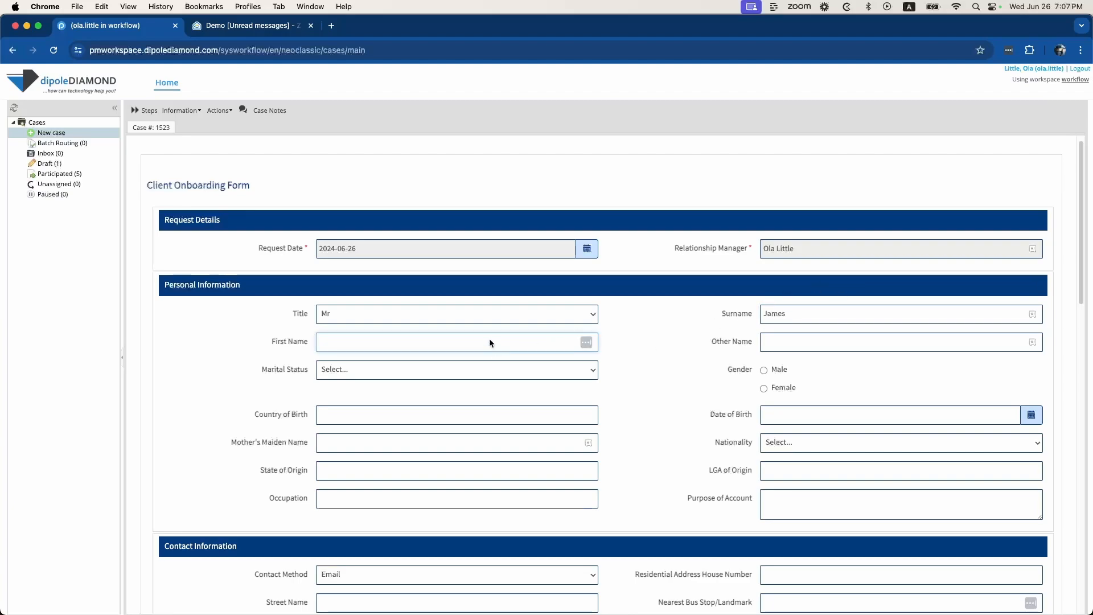
pyautogui.click(835, 348)
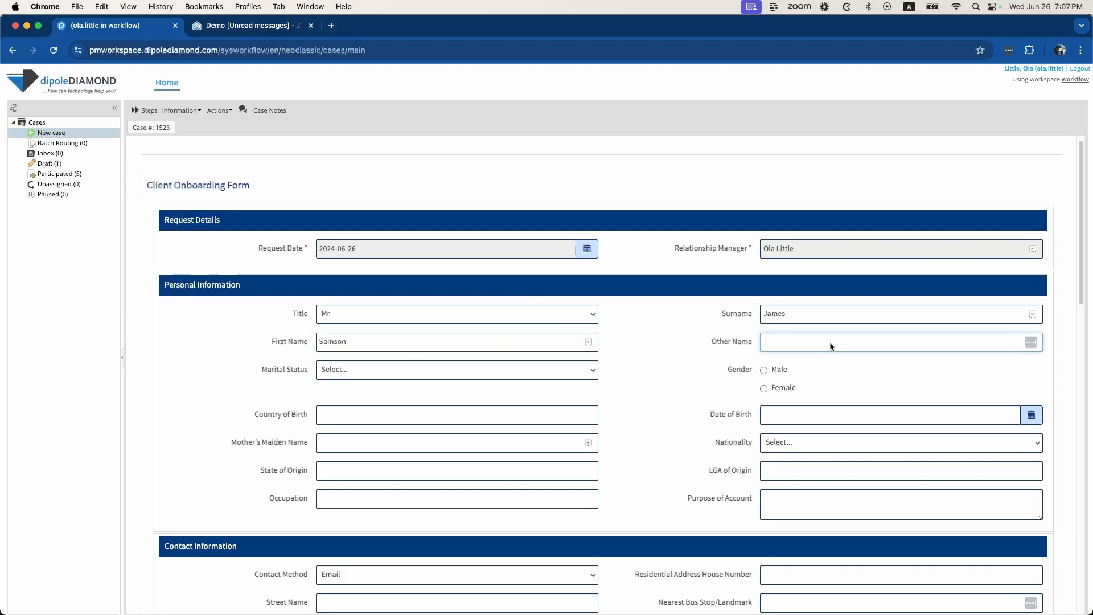
# Set marital status to Married and gender to Male
pyautogui.click(524, 370)
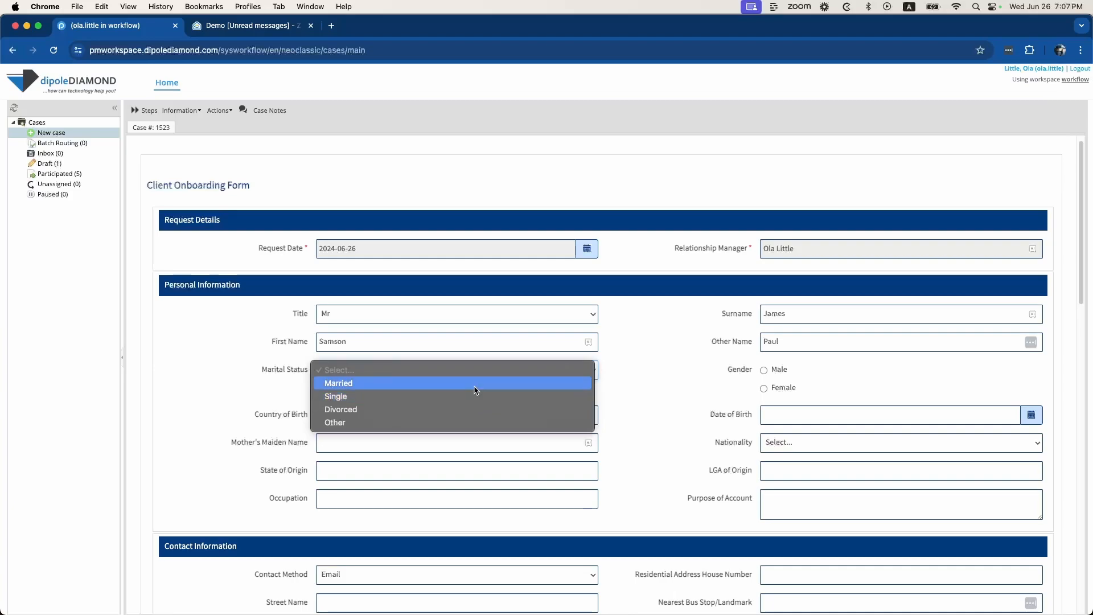
pyautogui.click(475, 391)
pyautogui.click(764, 370)
pyautogui.scroll(-1, 432, 419)
pyautogui.scroll(-3, 433, 419)
pyautogui.scroll(-5, 514, 387)
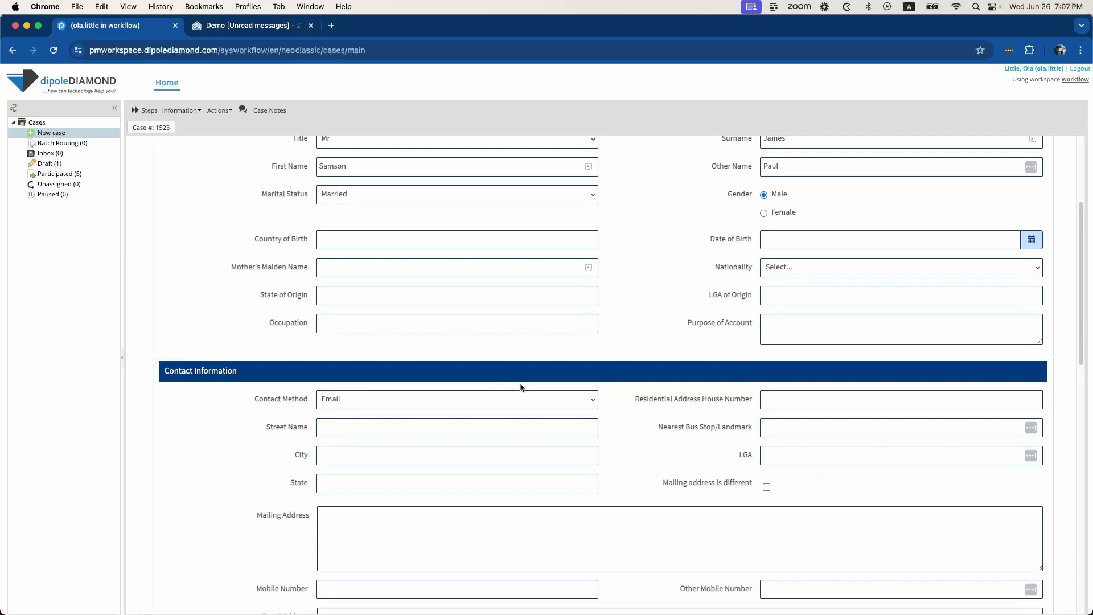
pyautogui.scroll(-1, 519, 393)
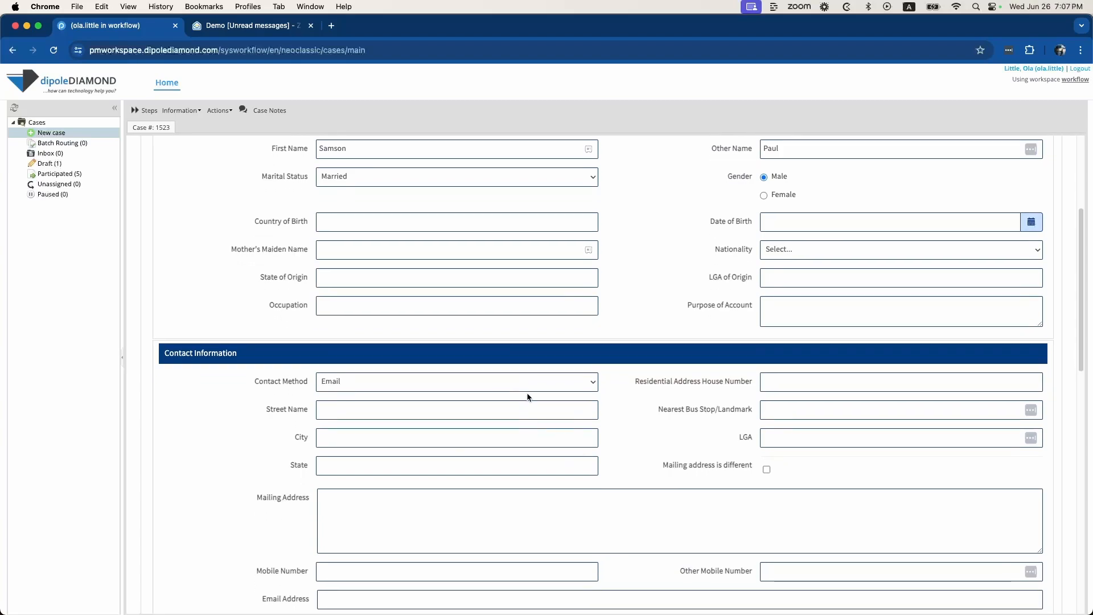
# Choose Email and SMS as the contact method and enter the client's residential address
pyautogui.click(540, 388)
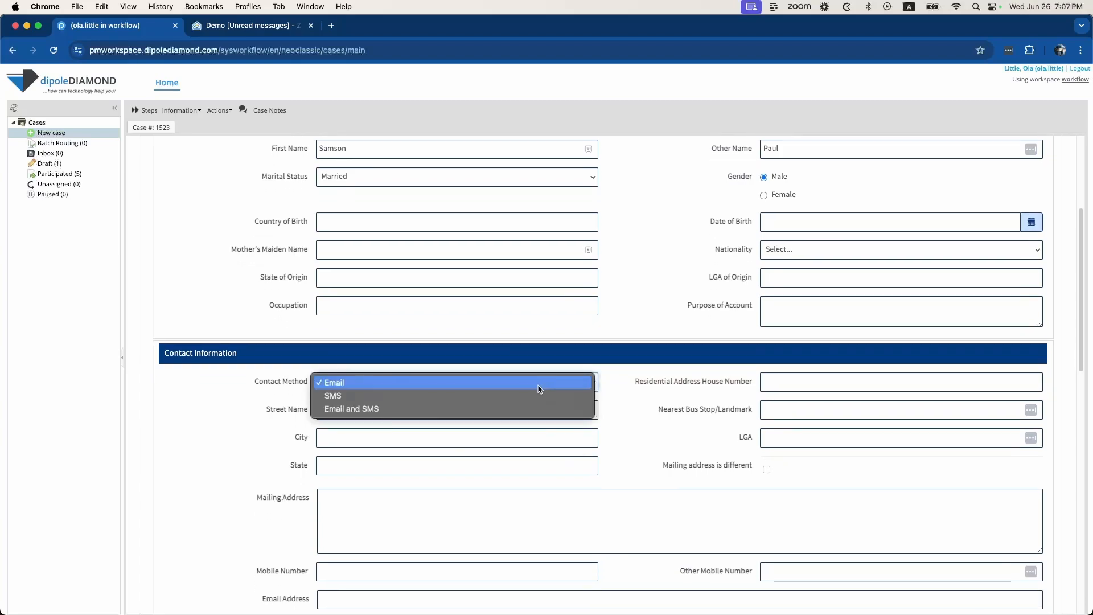
pyautogui.click(523, 409)
pyautogui.scroll(-3, 707, 439)
pyautogui.click(786, 326)
pyautogui.write('123')
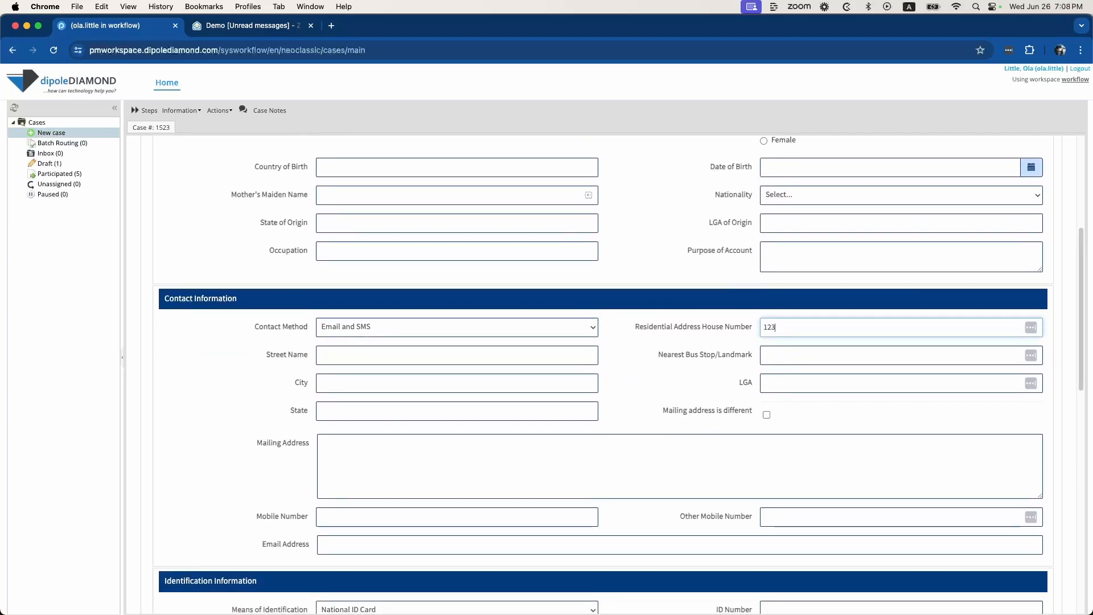
pyautogui.click(478, 358)
pyautogui.write('a')
pyautogui.press('BackSpace')
pyautogui.write('Main street')
pyautogui.press('Tab')
pyautogui.press('Tab')
pyautogui.write('Lagos')
pyautogui.press('Tab')
pyautogui.press('Tab')
pyautogui.write('Lagos')
# Enter the client's mobile number and e-mail address
pyautogui.scroll(-3, 451, 399)
pyautogui.click(451, 426)
pyautogui.click(421, 454)
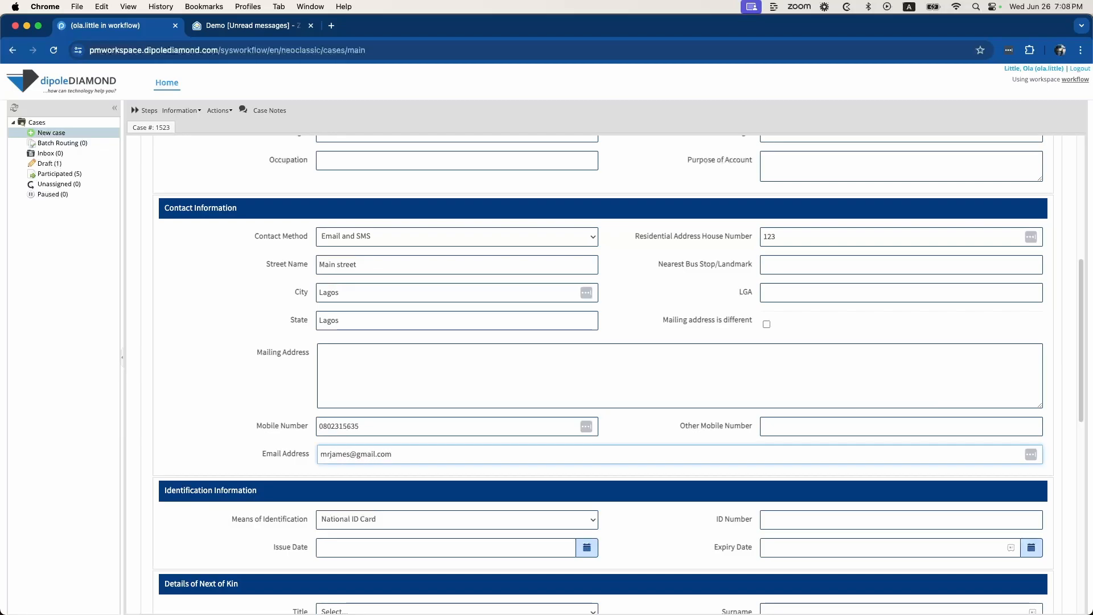
pyautogui.scroll(-3, 549, 365)
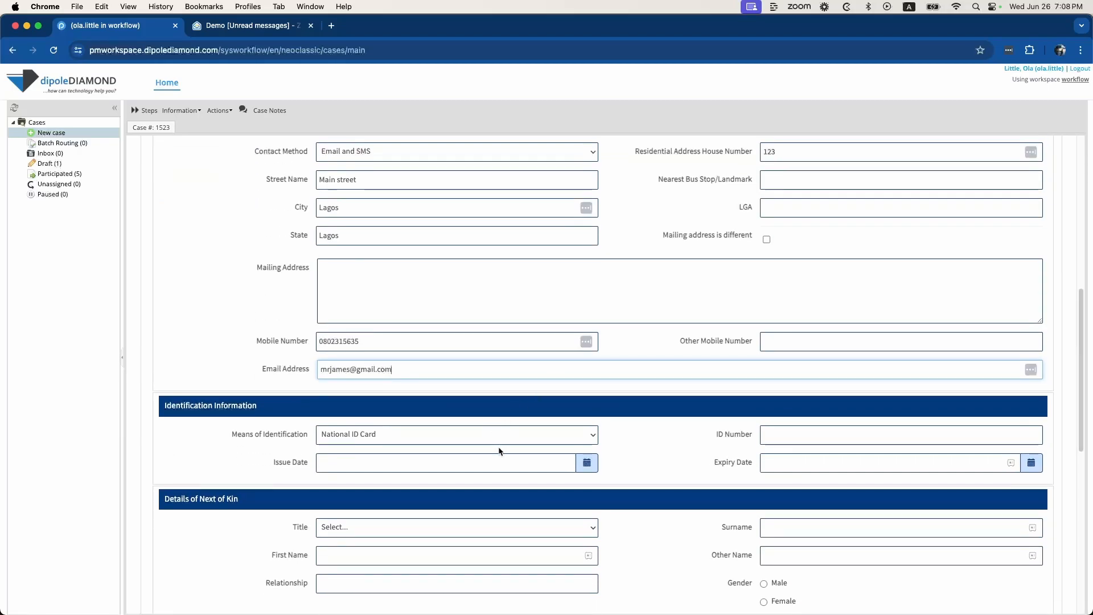
# Choose National Driver's License as identification and enter its ID number
pyautogui.click(524, 442)
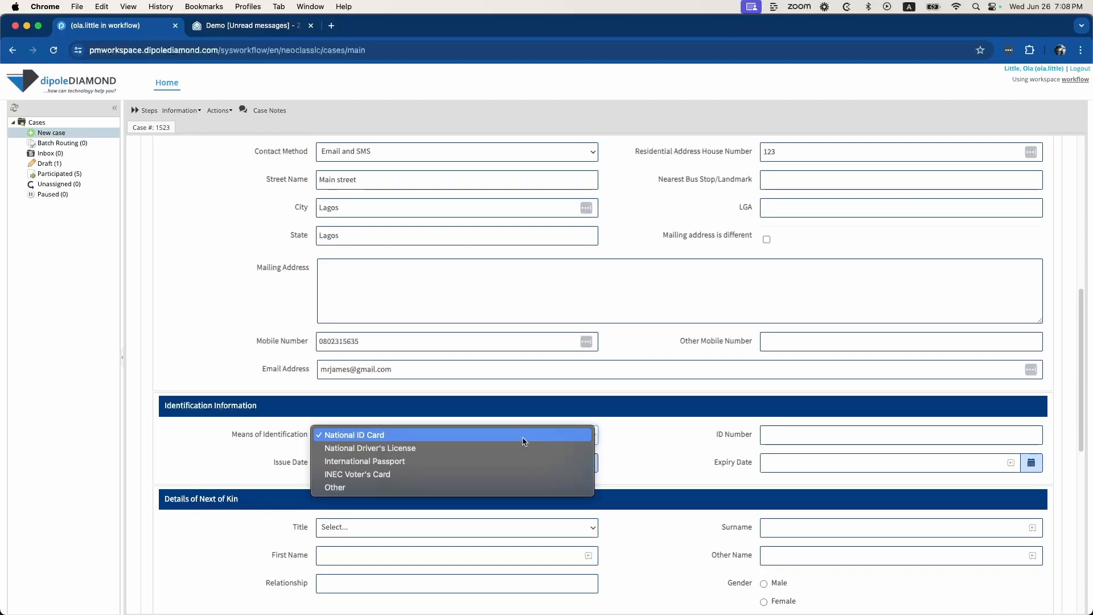
pyautogui.click(475, 452)
pyautogui.click(794, 428)
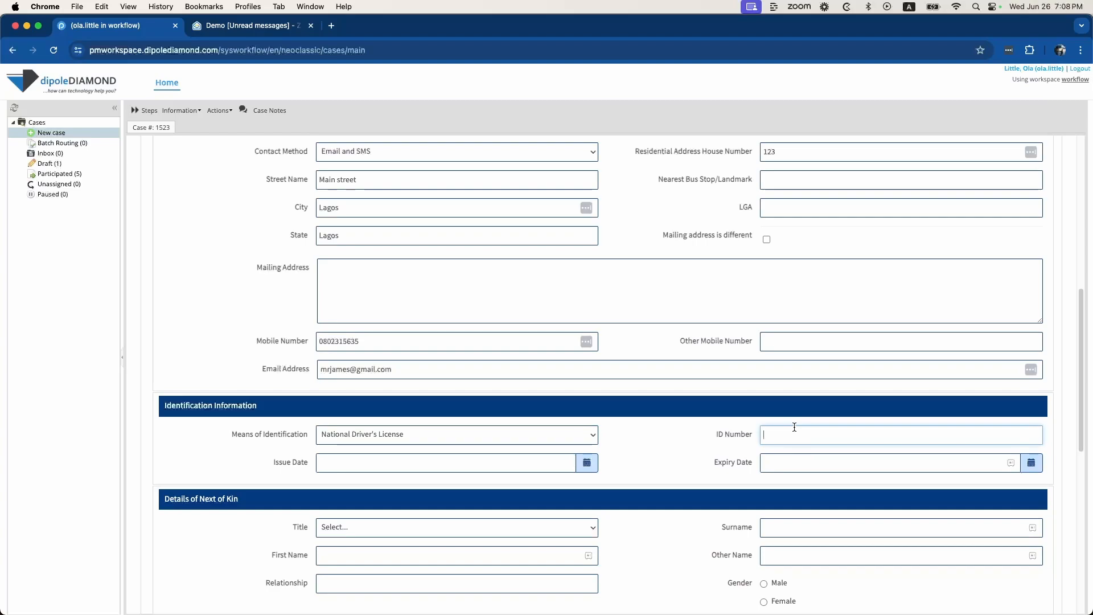
# Set the issue date to 12 June 2024 and bring the expiry calendar to June 2029
pyautogui.click(587, 461)
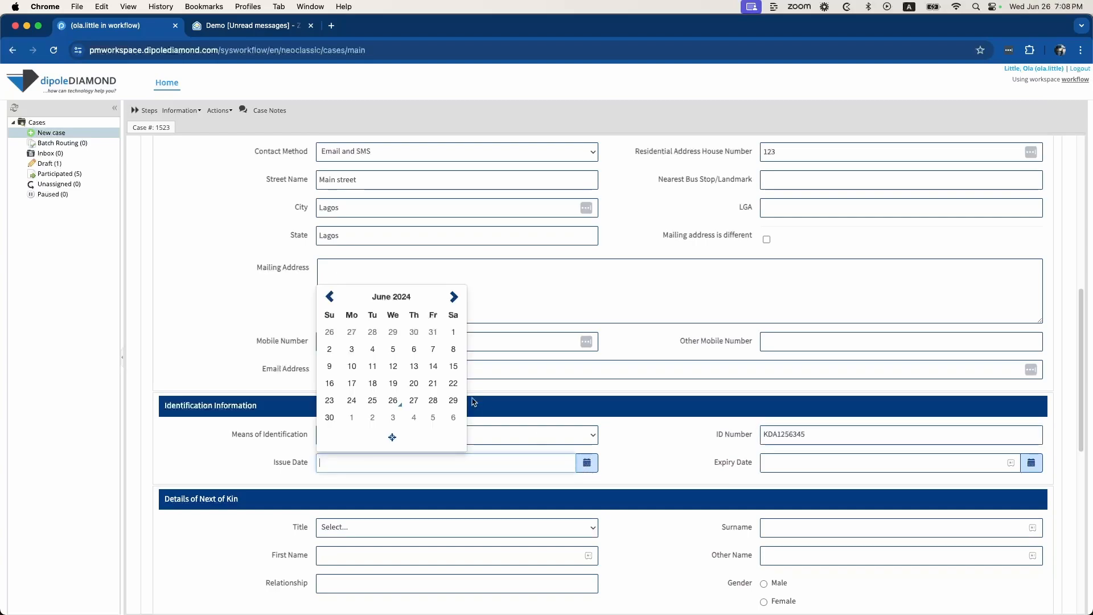
pyautogui.click(393, 365)
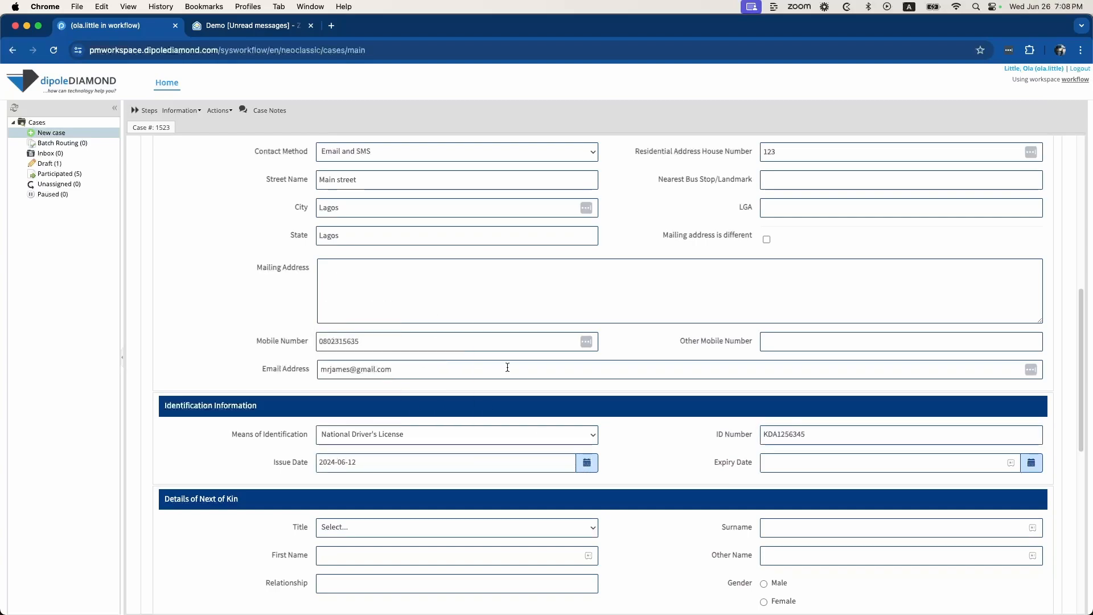
pyautogui.click(1033, 462)
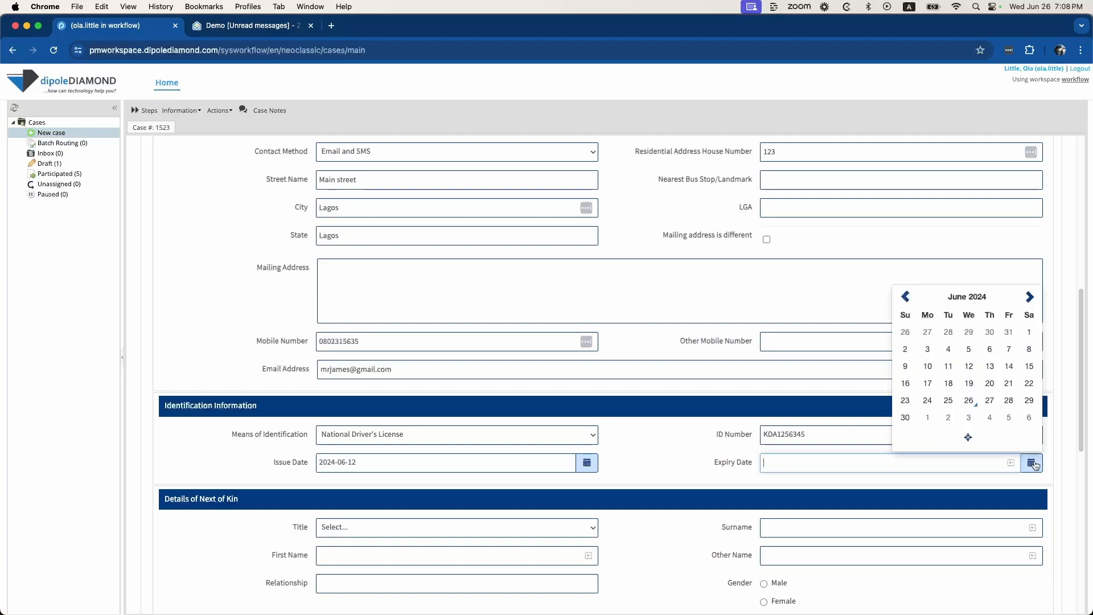
pyautogui.click(978, 306)
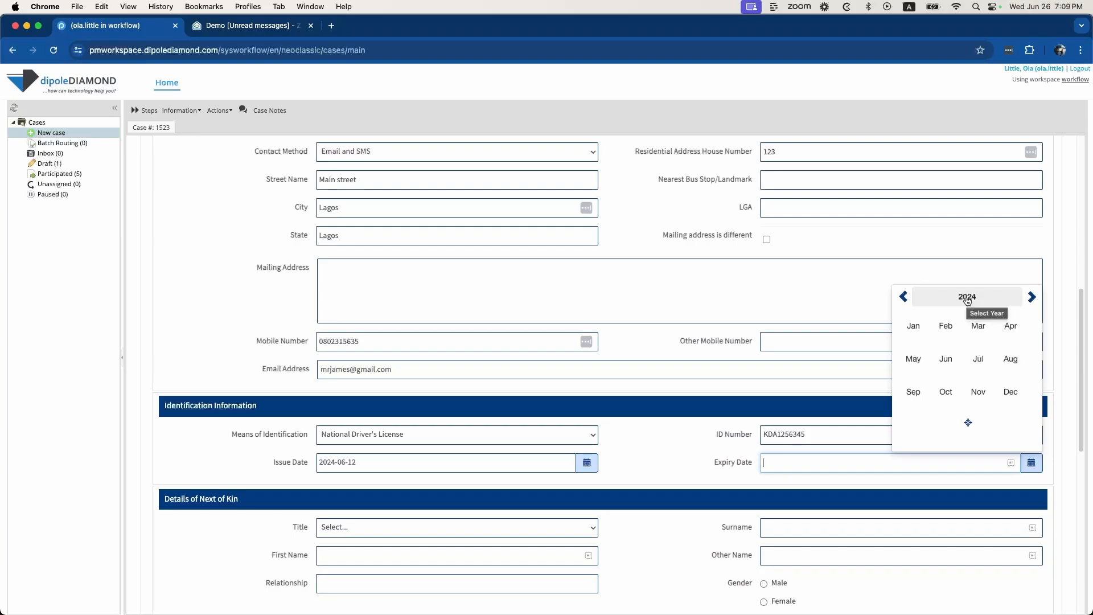
pyautogui.click(965, 302)
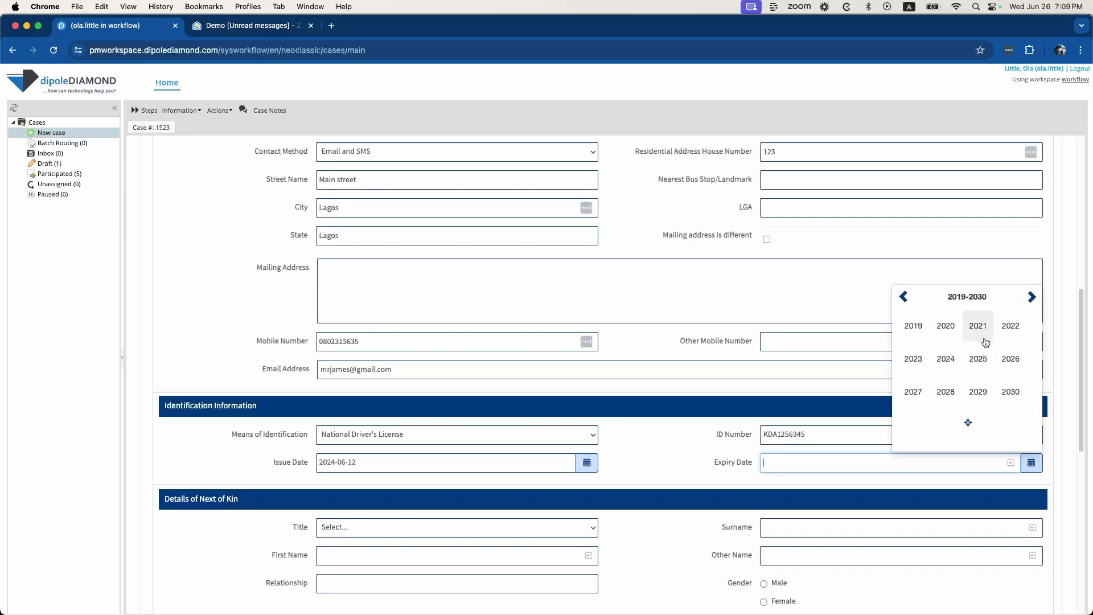
pyautogui.click(978, 391)
pyautogui.click(945, 359)
# Set expiry to 19 June 2029 and enter the next of kin: Mrs, surname, first name, Female
pyautogui.click(947, 383)
pyautogui.scroll(-3, 576, 515)
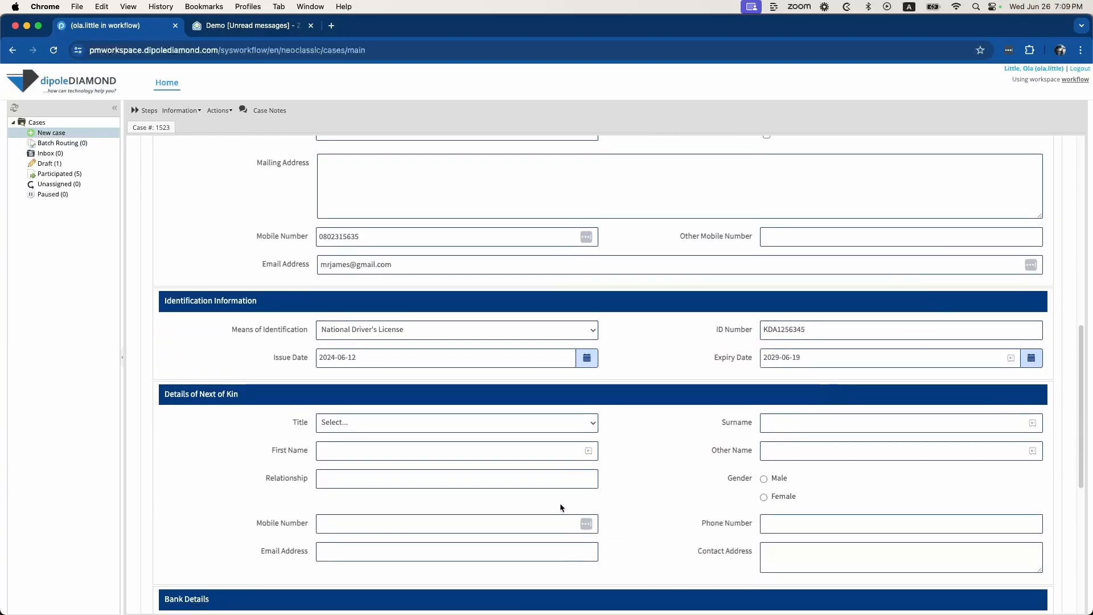
pyautogui.click(499, 428)
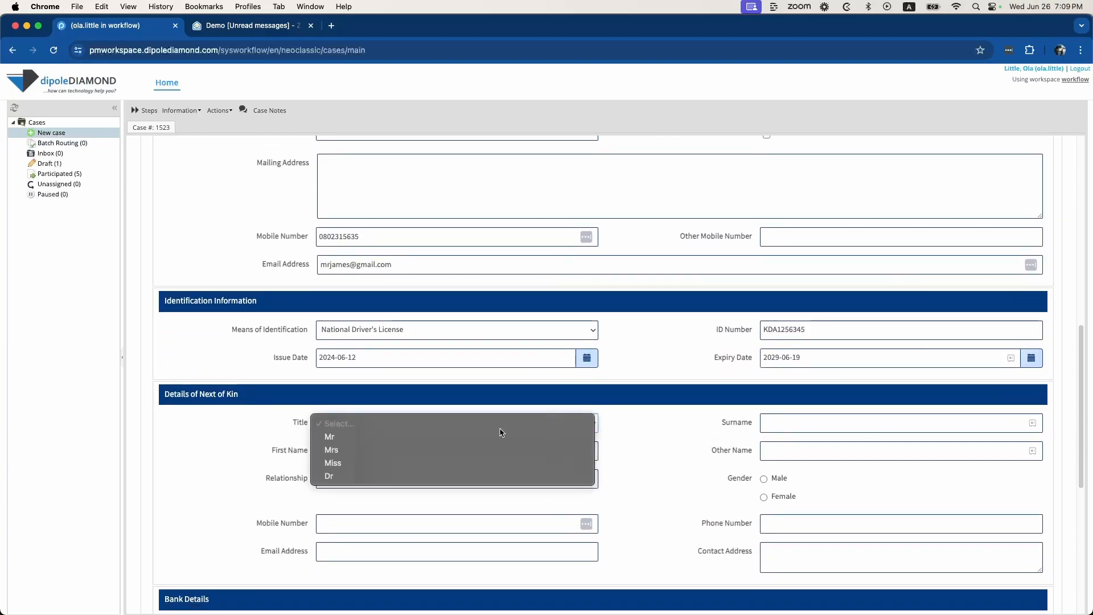
pyautogui.click(481, 452)
pyautogui.click(821, 428)
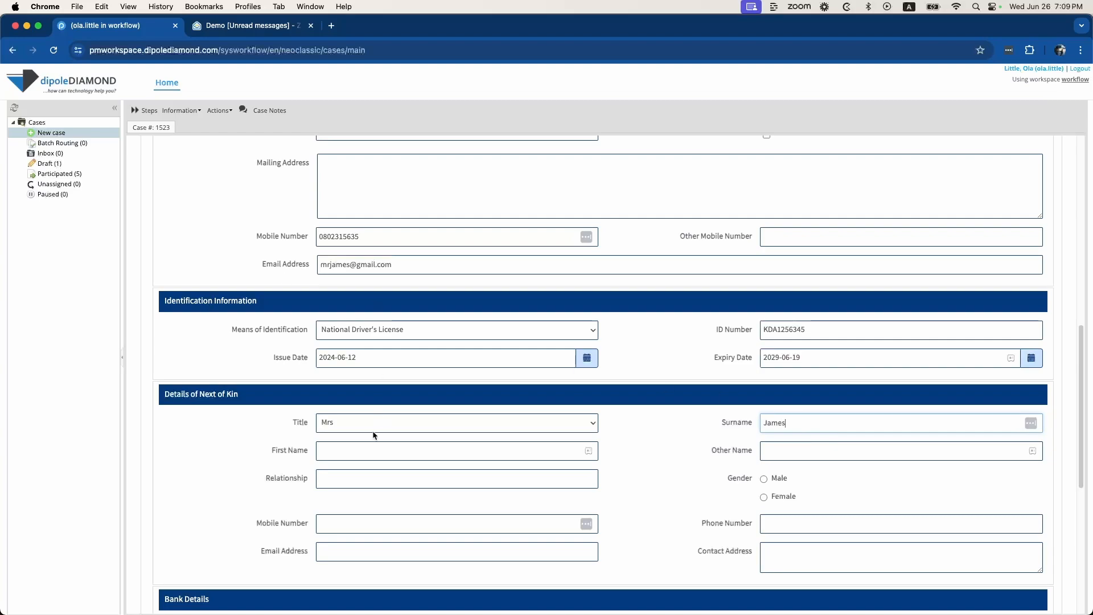
pyautogui.click(338, 448)
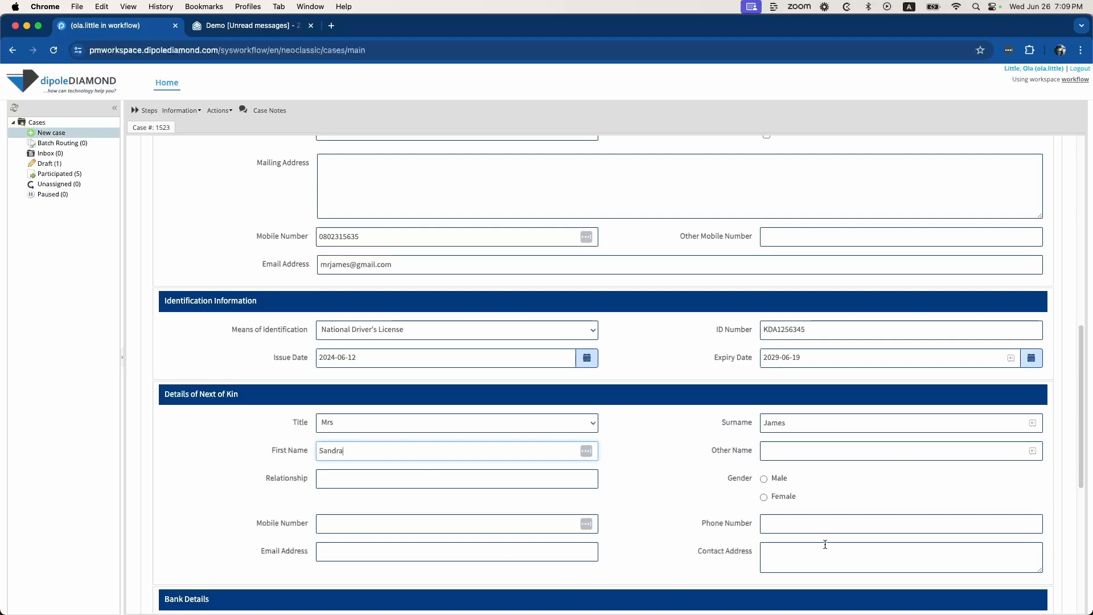
pyautogui.click(797, 495)
# Enter Access as the banking institution and the client's name as account name
pyautogui.scroll(-3, 716, 493)
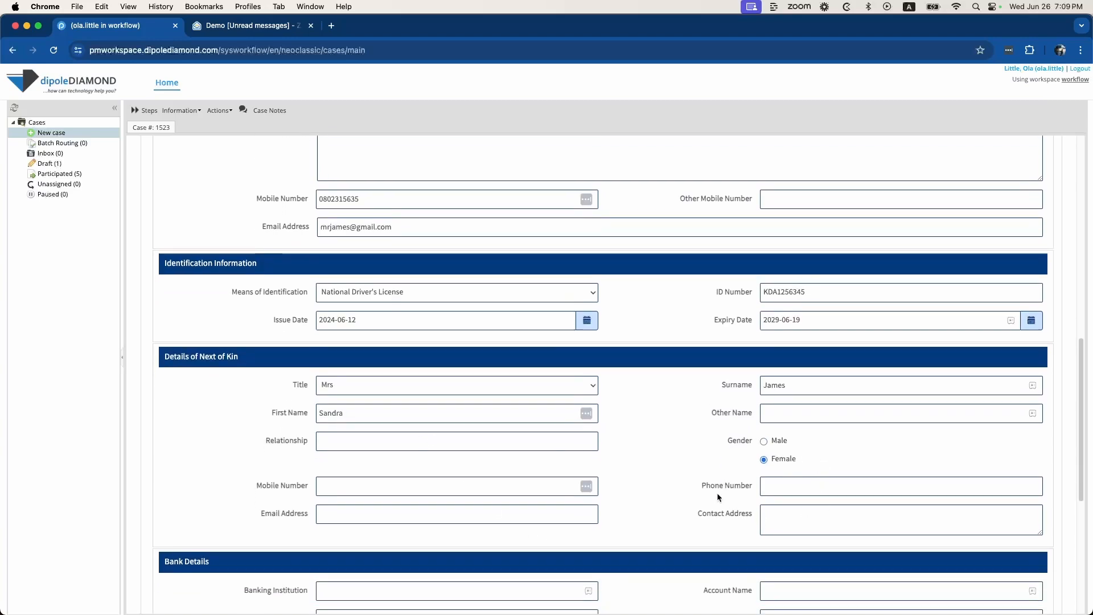
pyautogui.scroll(-3, 703, 487)
pyautogui.click(471, 356)
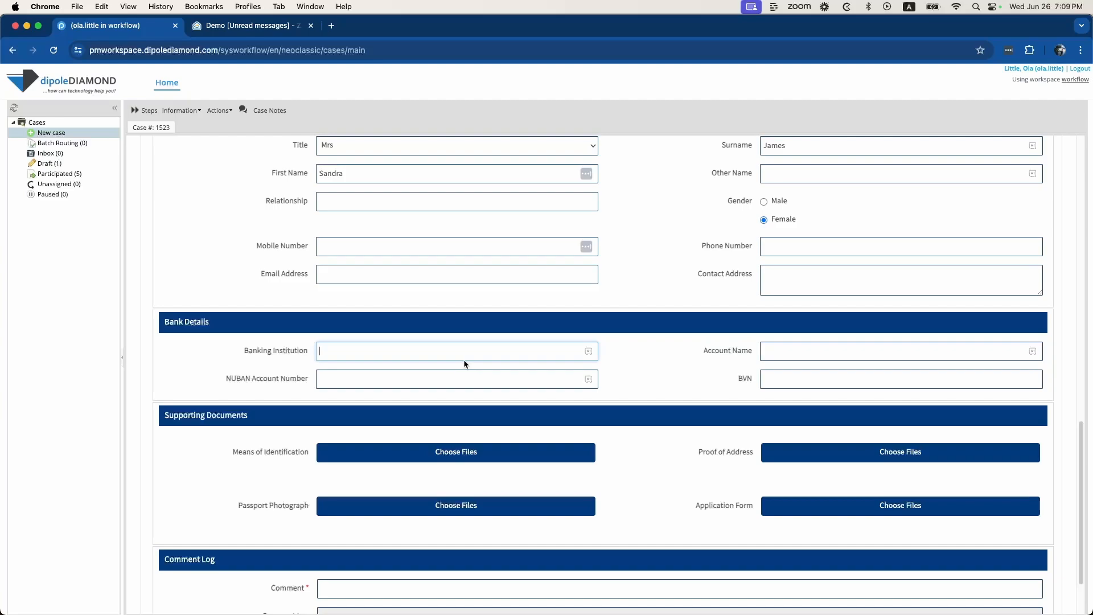
pyautogui.write('Access')
pyautogui.click(817, 358)
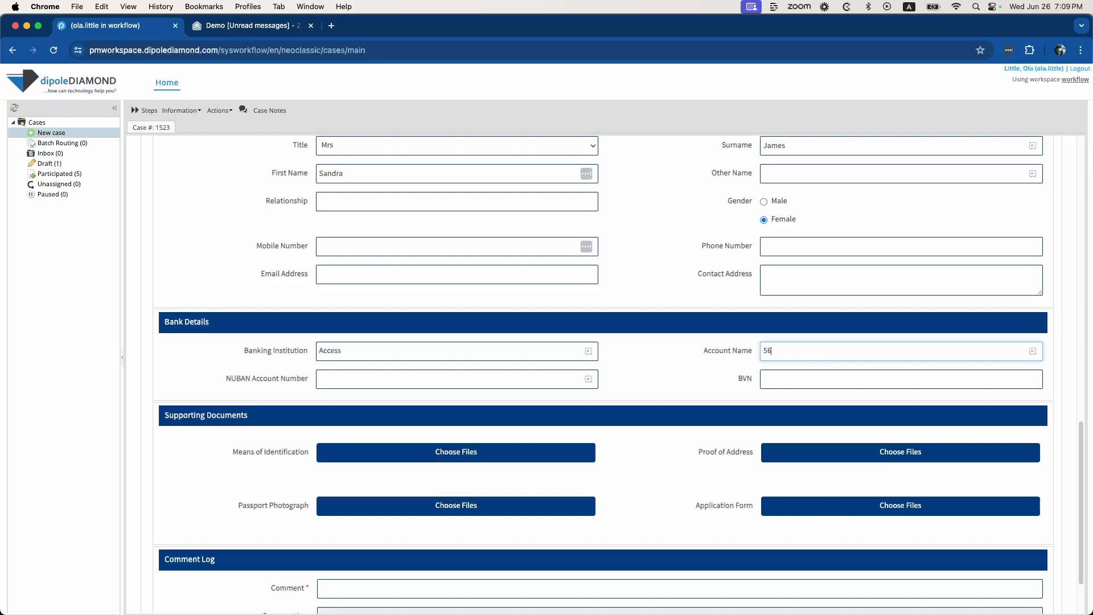
pyautogui.press('super+a')
# Enter the NUBAN account number and the BVN
pyautogui.click(560, 379)
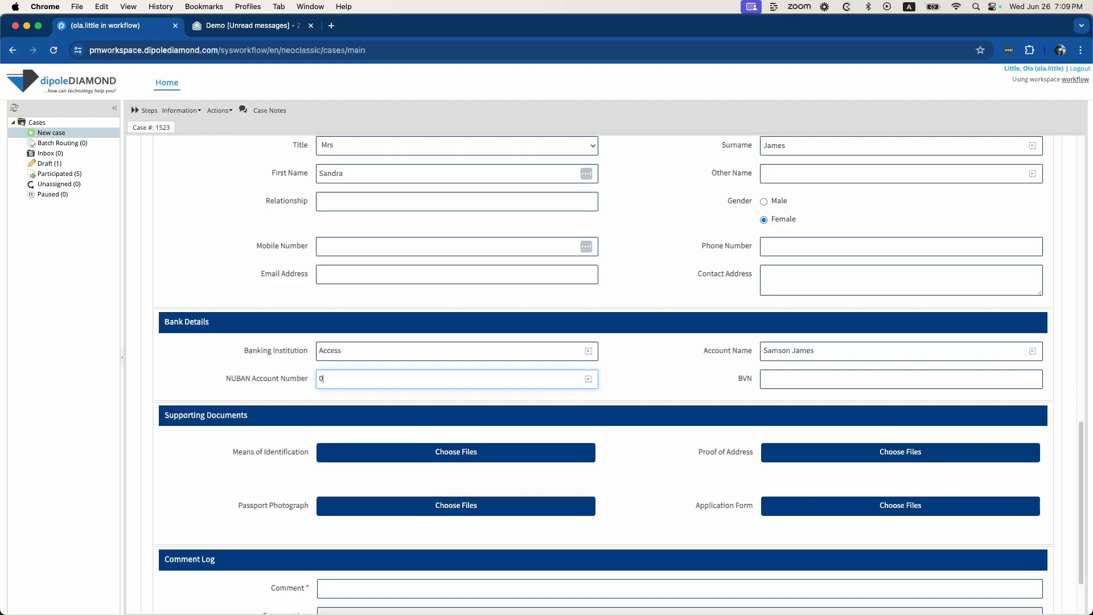
pyautogui.click(829, 373)
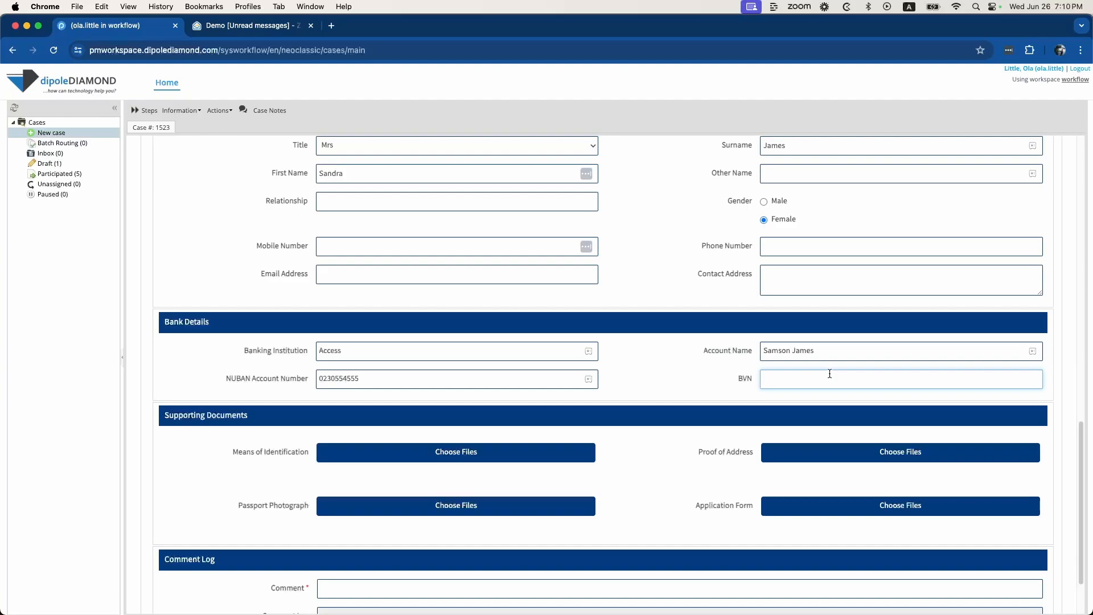
# Finish the BVN and attach drivers license.jpeg as the Means of Identification document
pyautogui.scroll(-1, 659, 424)
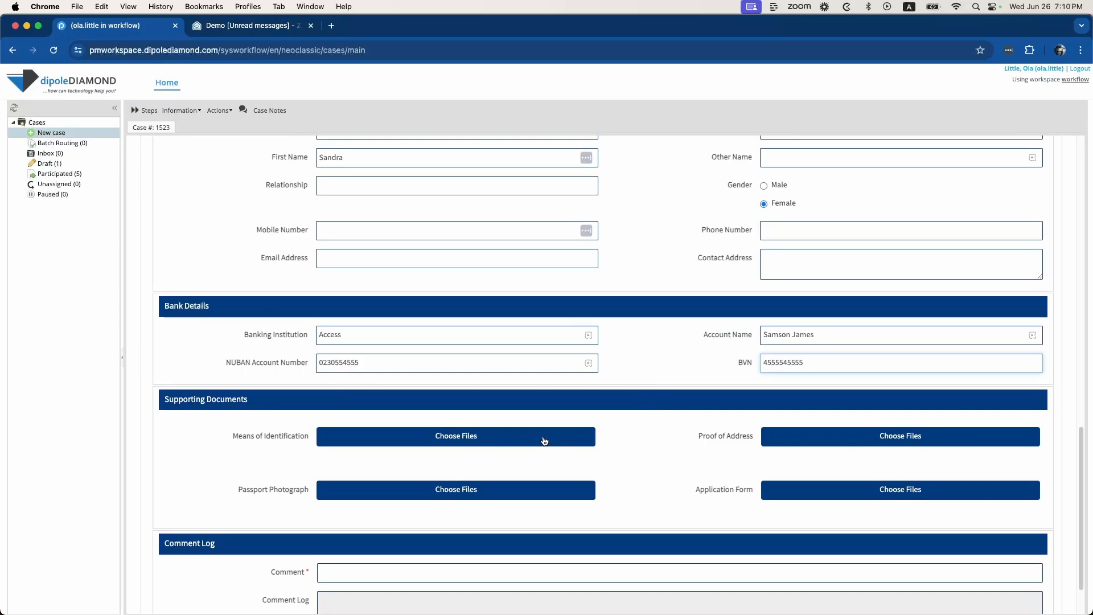
pyautogui.click(519, 440)
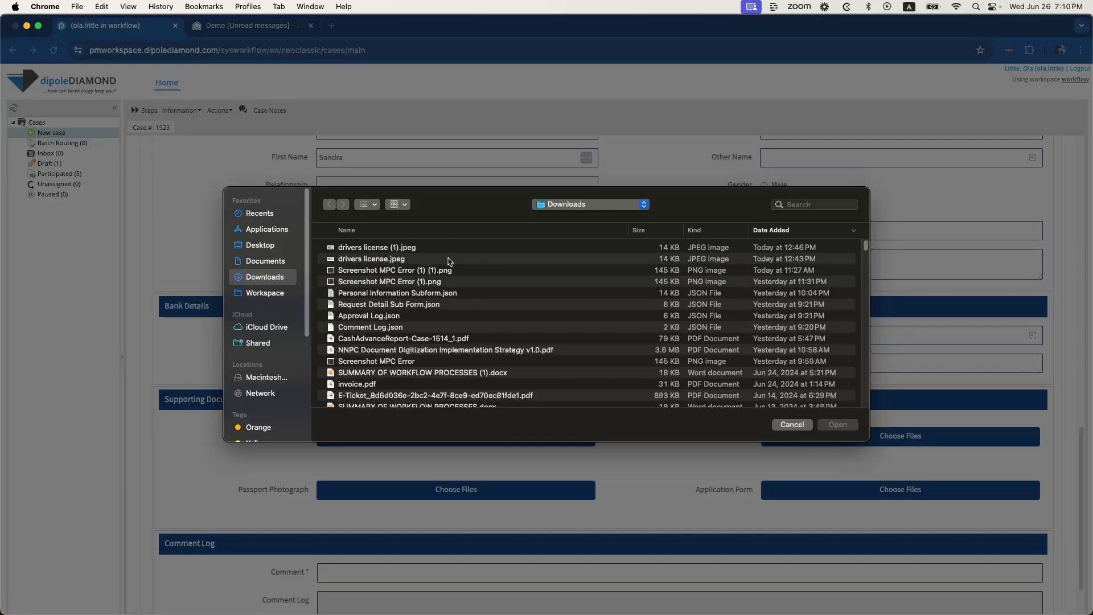
pyautogui.click(450, 259)
pyautogui.click(854, 427)
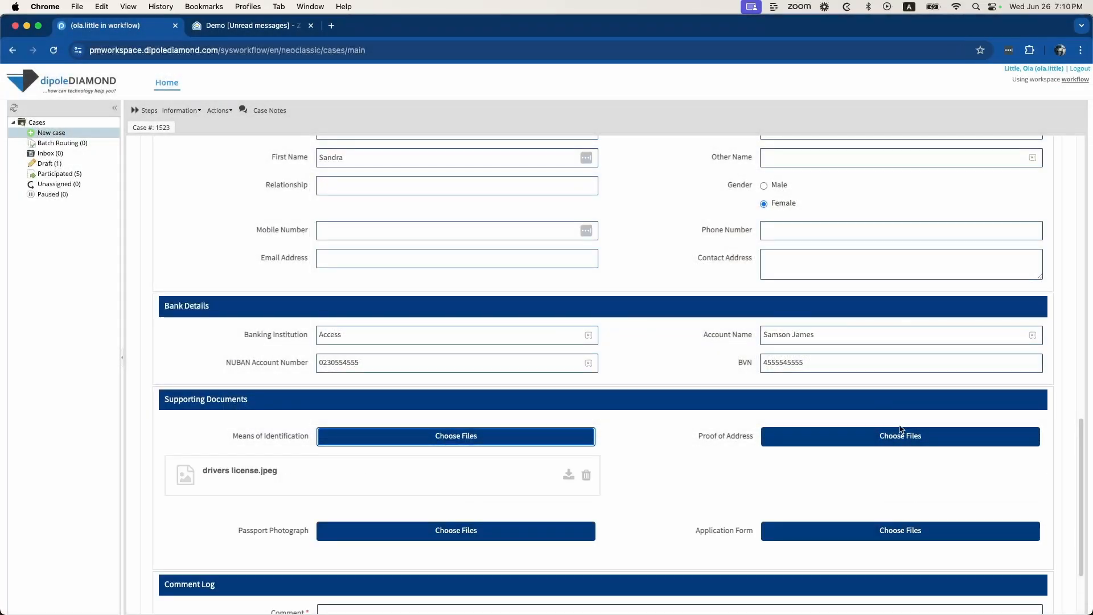
pyautogui.scroll(-3, 733, 441)
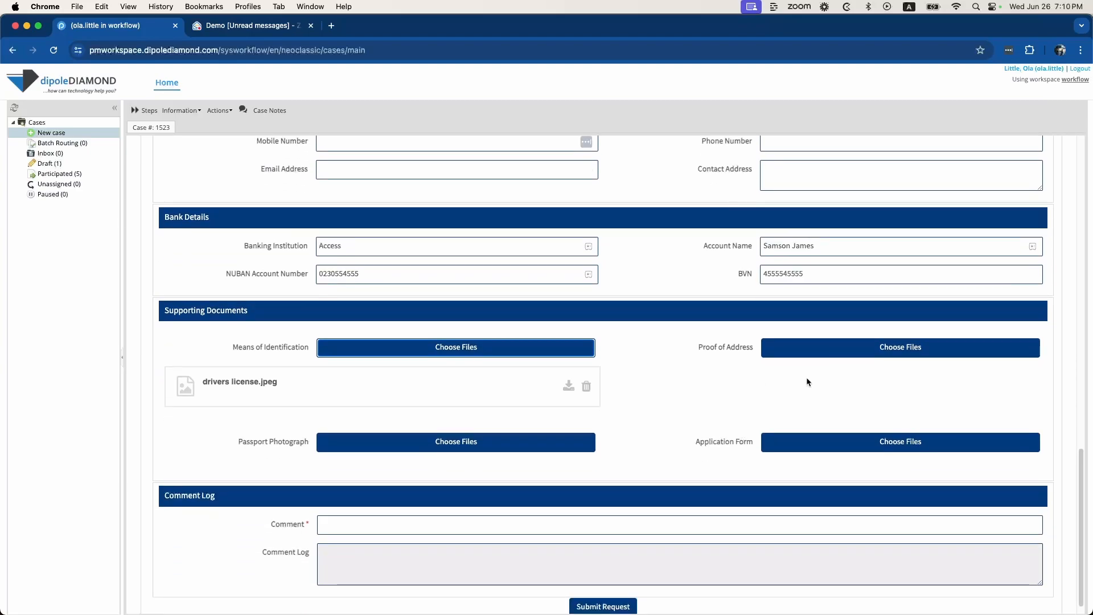
pyautogui.scroll(-1, 807, 380)
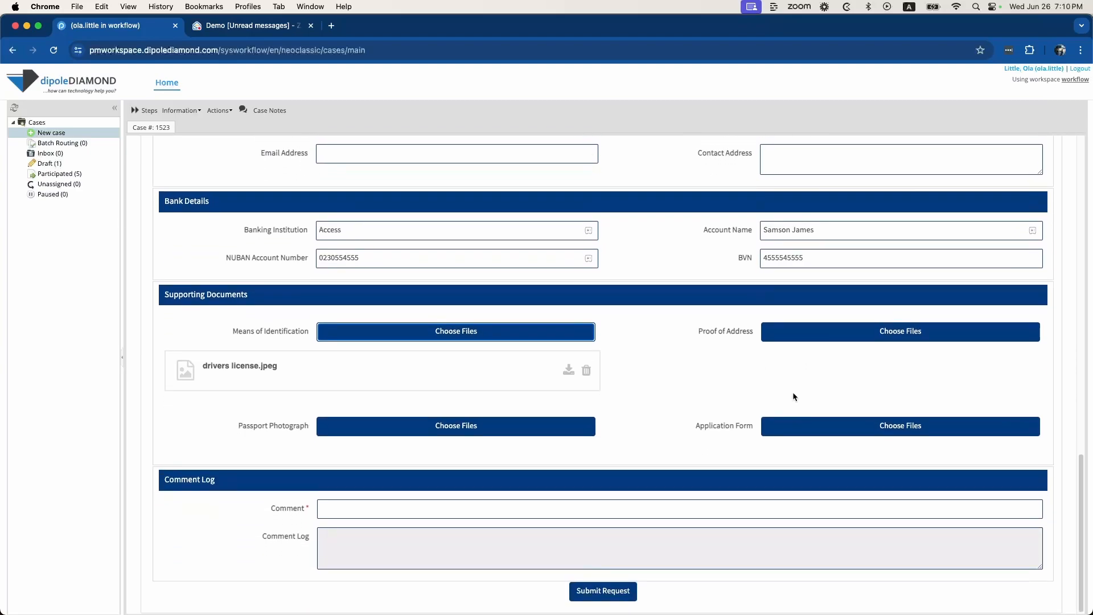
# Add the comment 'Please expedite' and submit the onboarding request
pyautogui.click(673, 506)
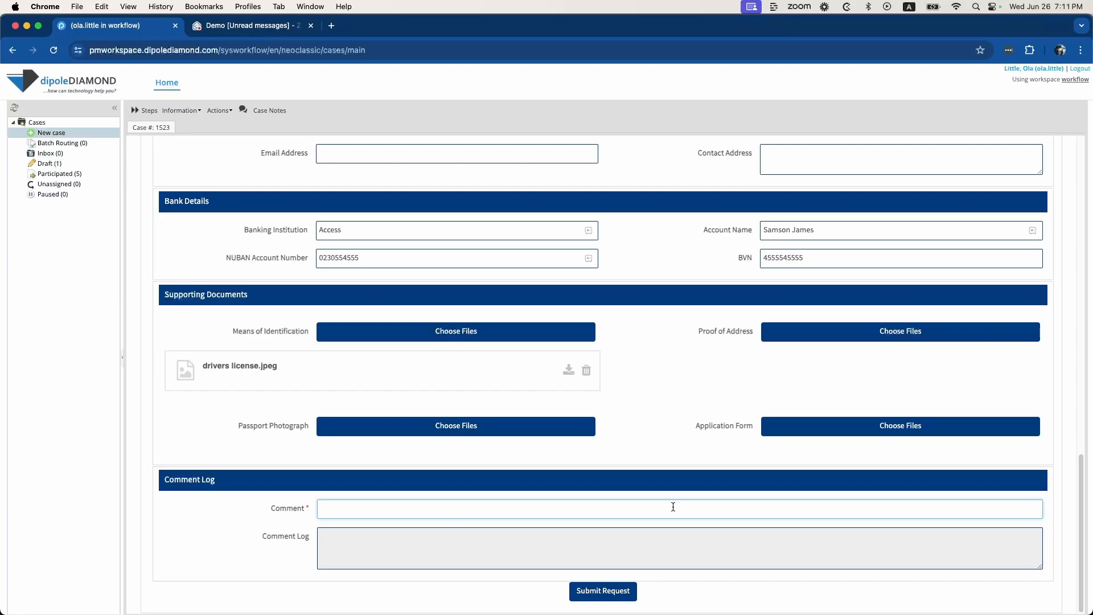
pyautogui.write('Please expedite')
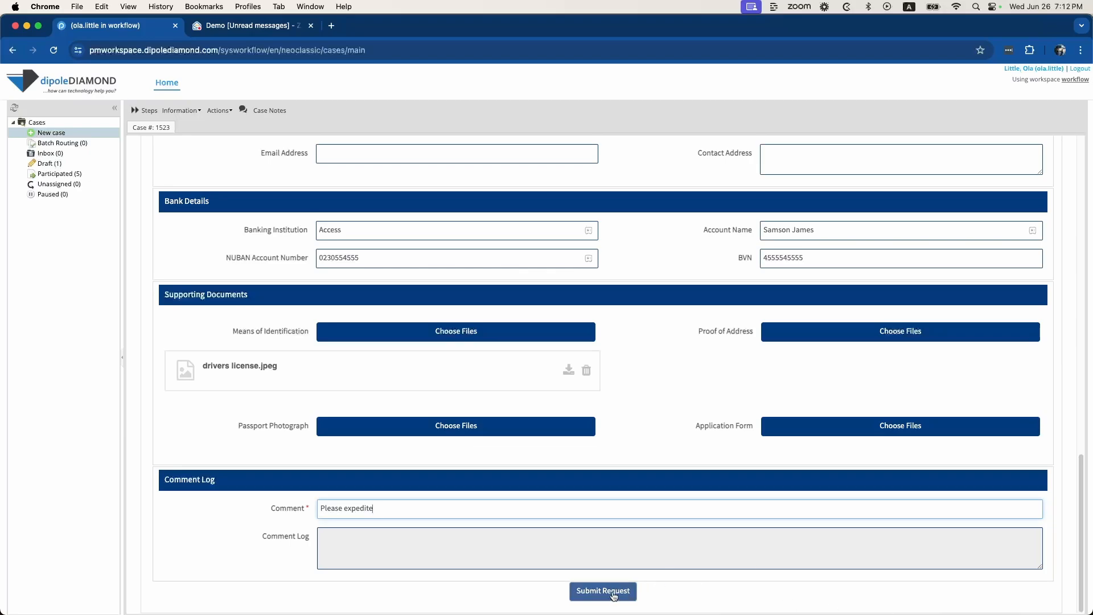
pyautogui.click(613, 594)
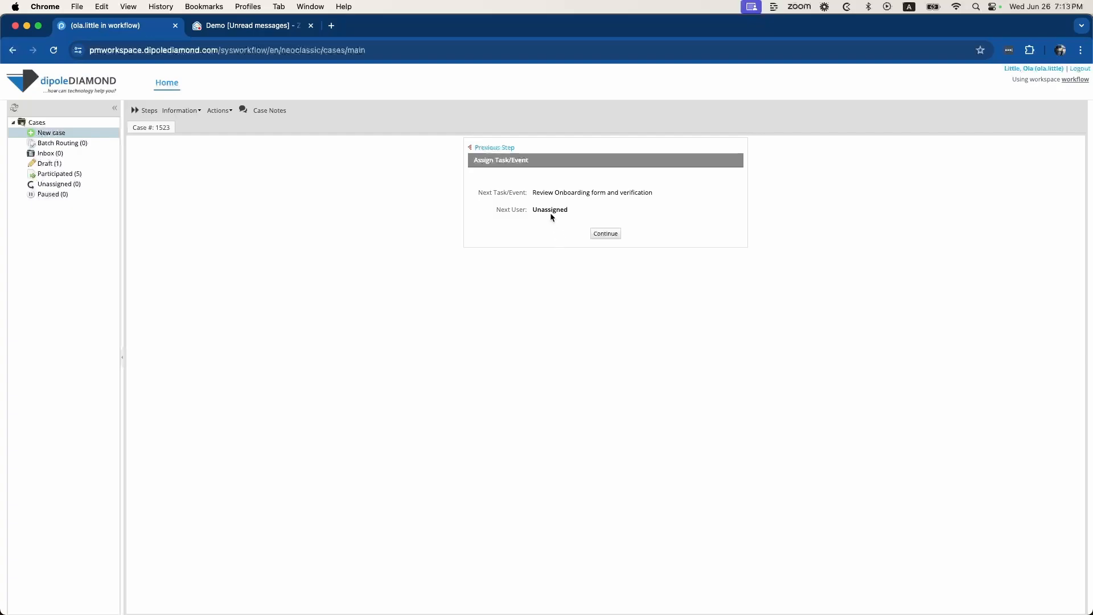
# Route case #1523 on to the Review Onboarding form and verification task
pyautogui.click(610, 234)
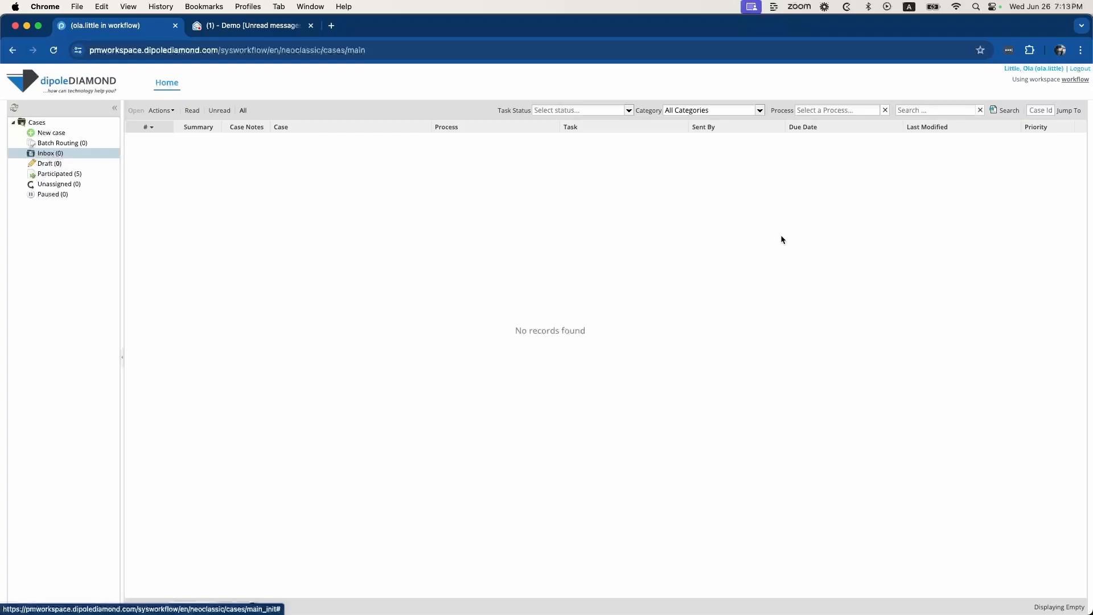
# Log out and enter the reviewer's username and password on the login form
pyautogui.click(1081, 69)
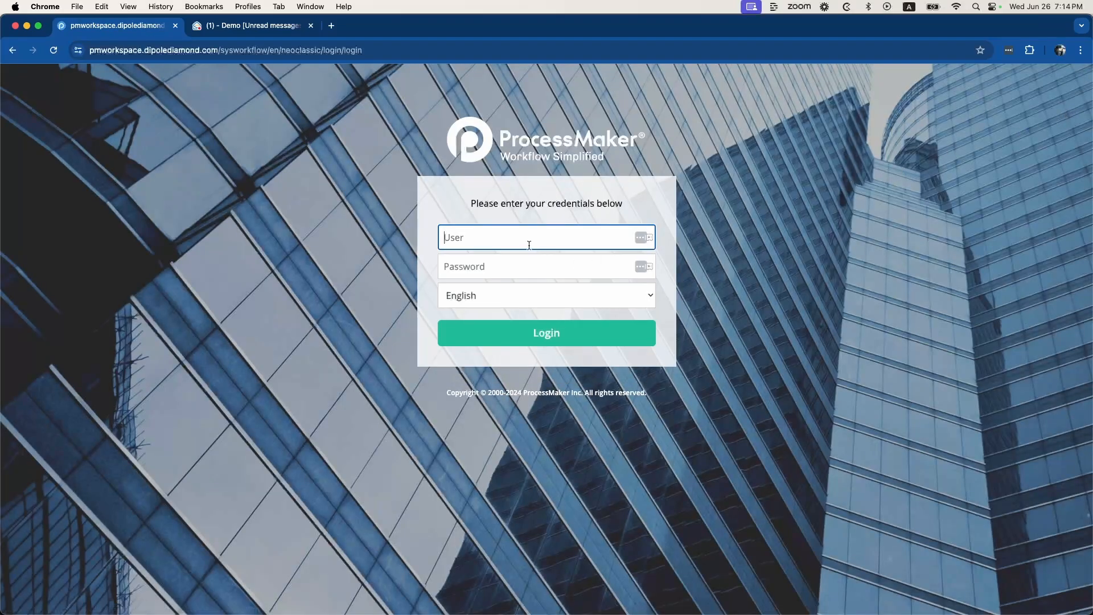
pyautogui.press('Tab')
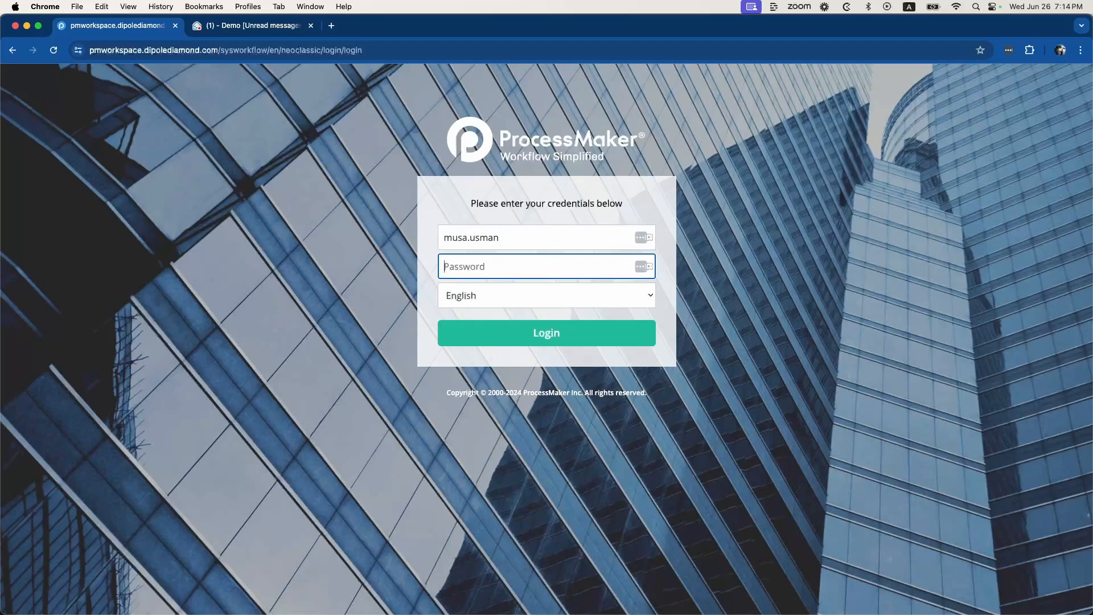
pyautogui.write('•••••')
# Read the New Client Onboarding Request email in Zoho Mail, then return to the ProcessMaker login
pyautogui.click(259, 28)
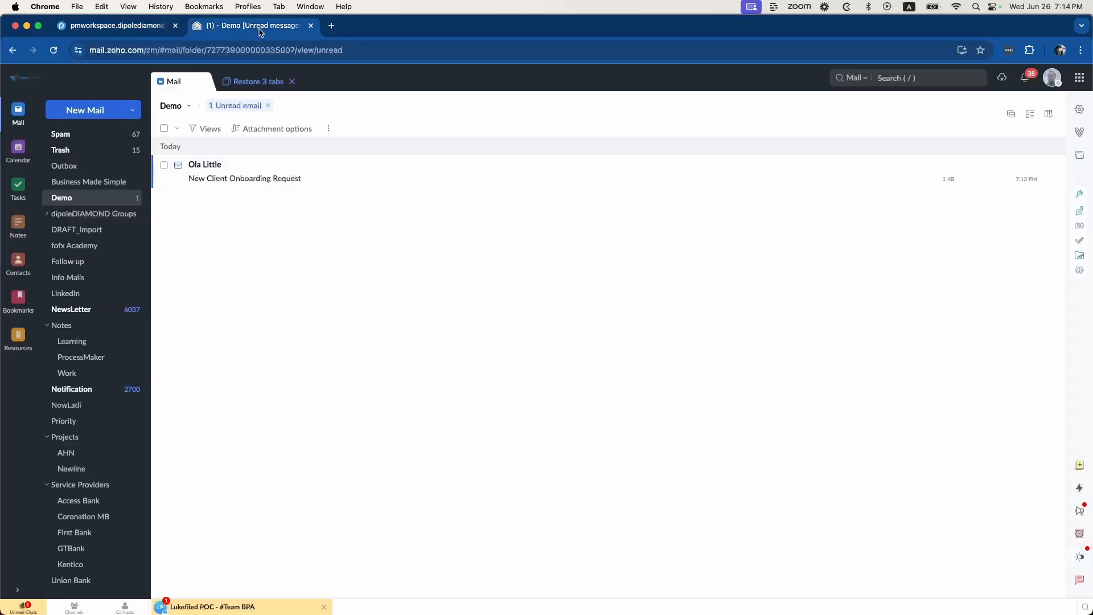
pyautogui.click(379, 181)
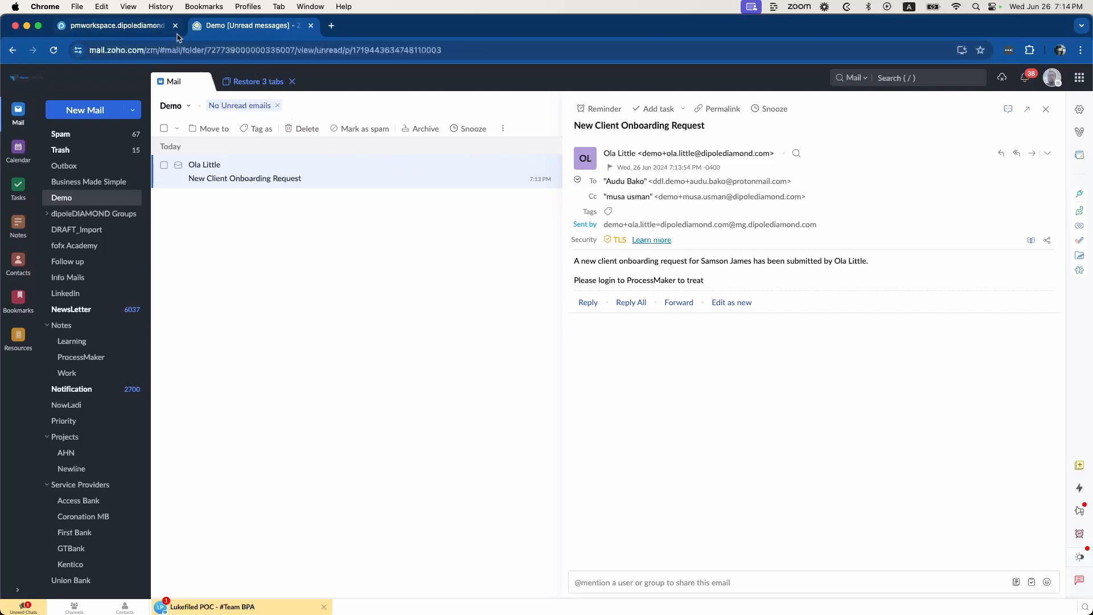
pyautogui.click(117, 28)
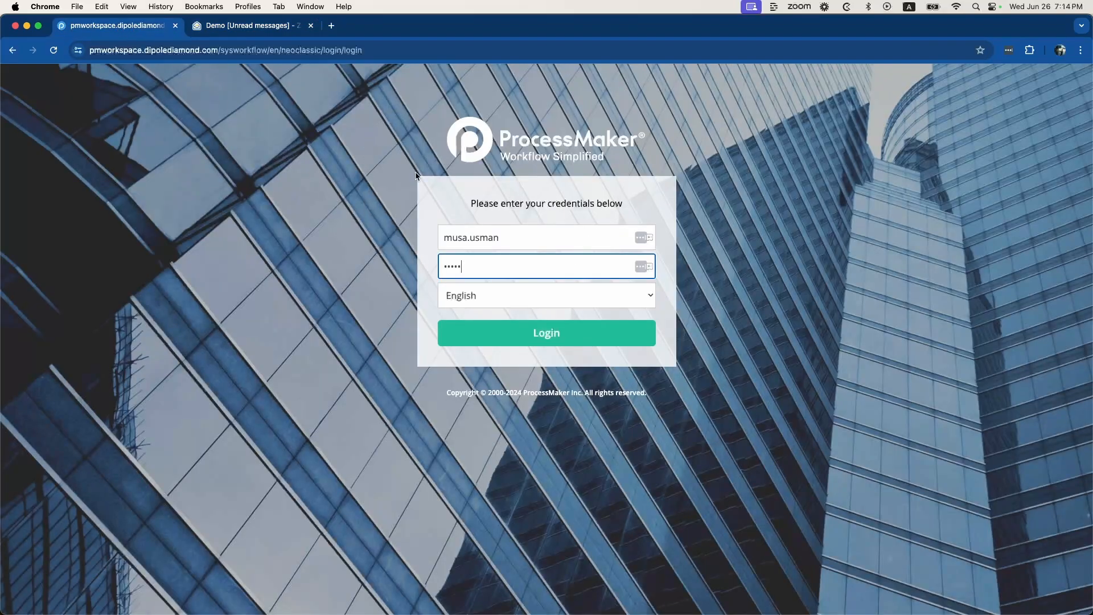
# Sign in as the reviewer and list the Unassigned cases, showing 1523 and 1521
pyautogui.click(533, 338)
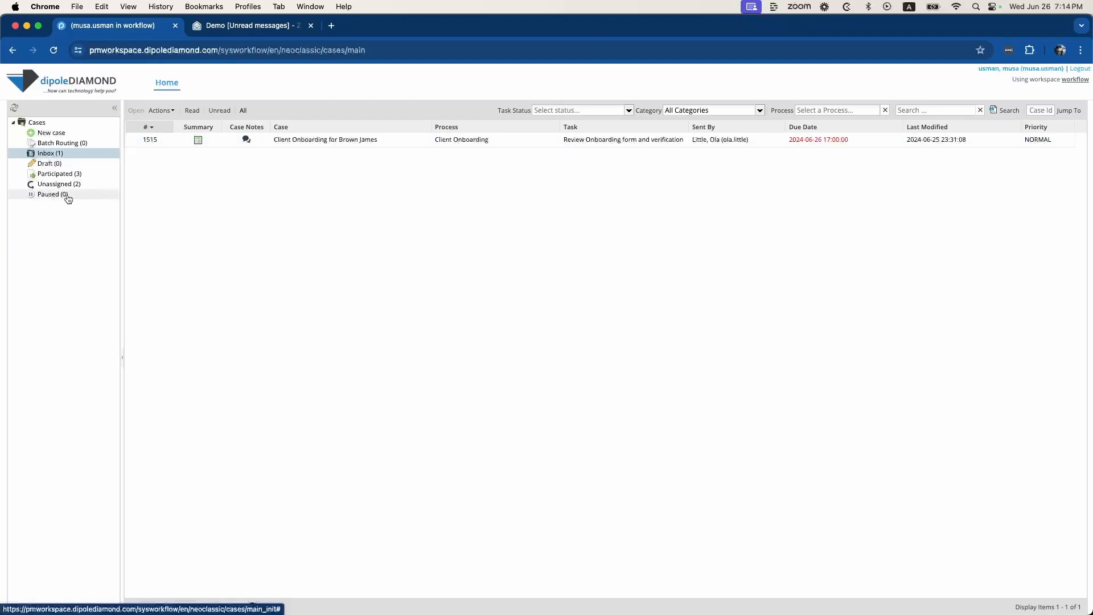
pyautogui.click(74, 185)
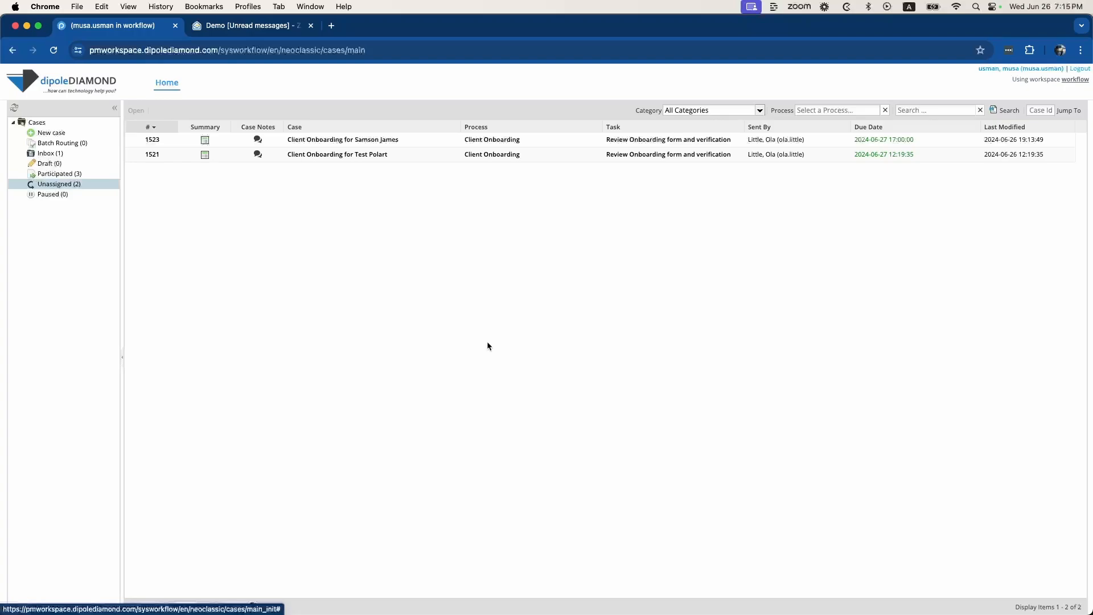
# Open unassigned case 1523 and claim it for the reviewer
pyautogui.click(449, 146)
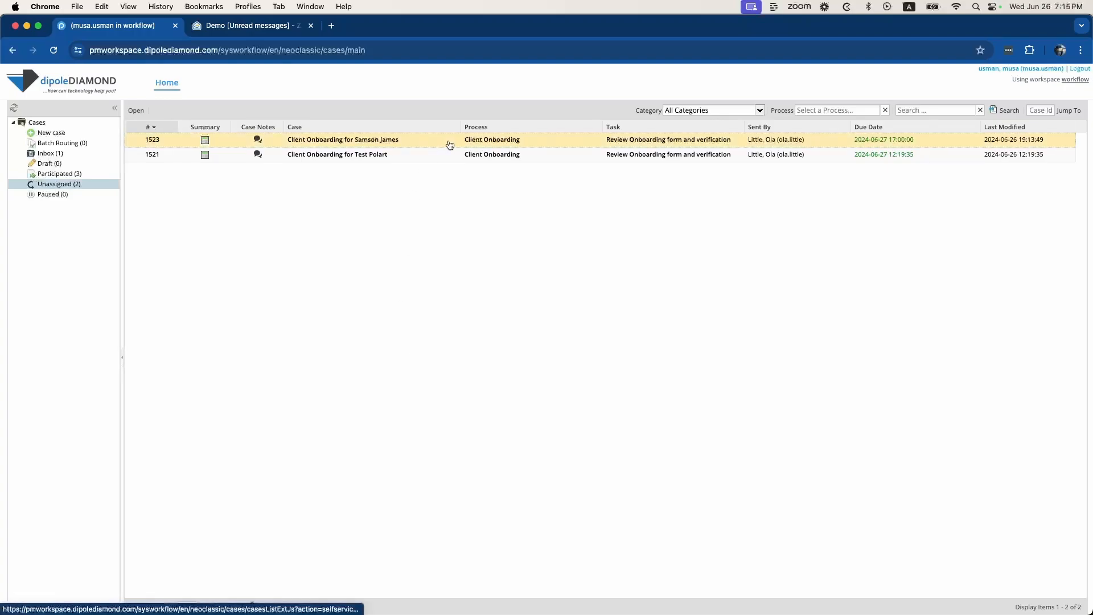
pyautogui.doubleClick(450, 145)
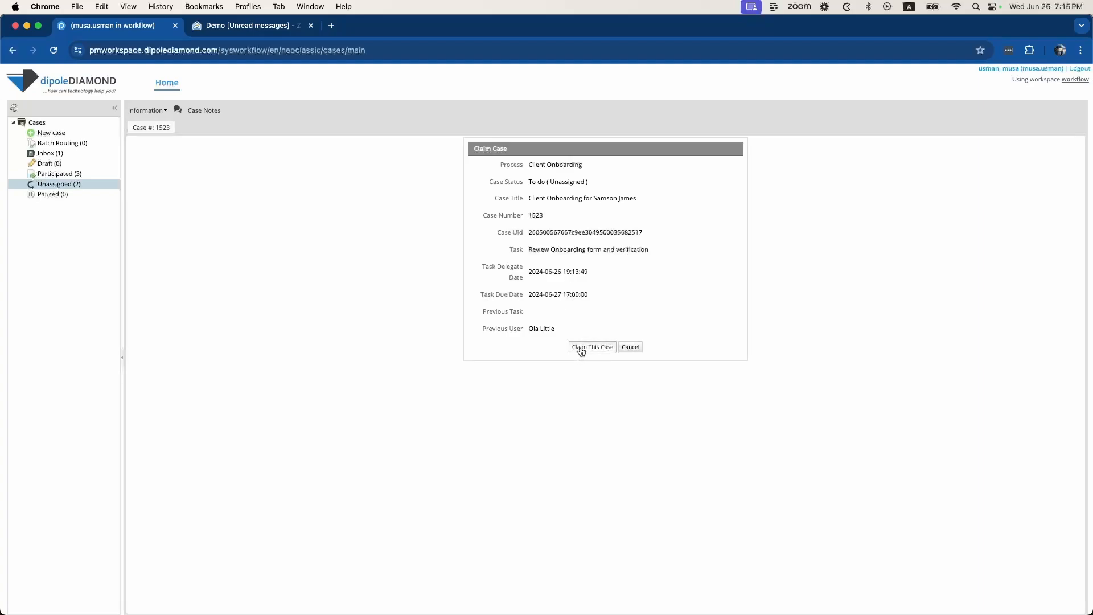
pyautogui.click(581, 347)
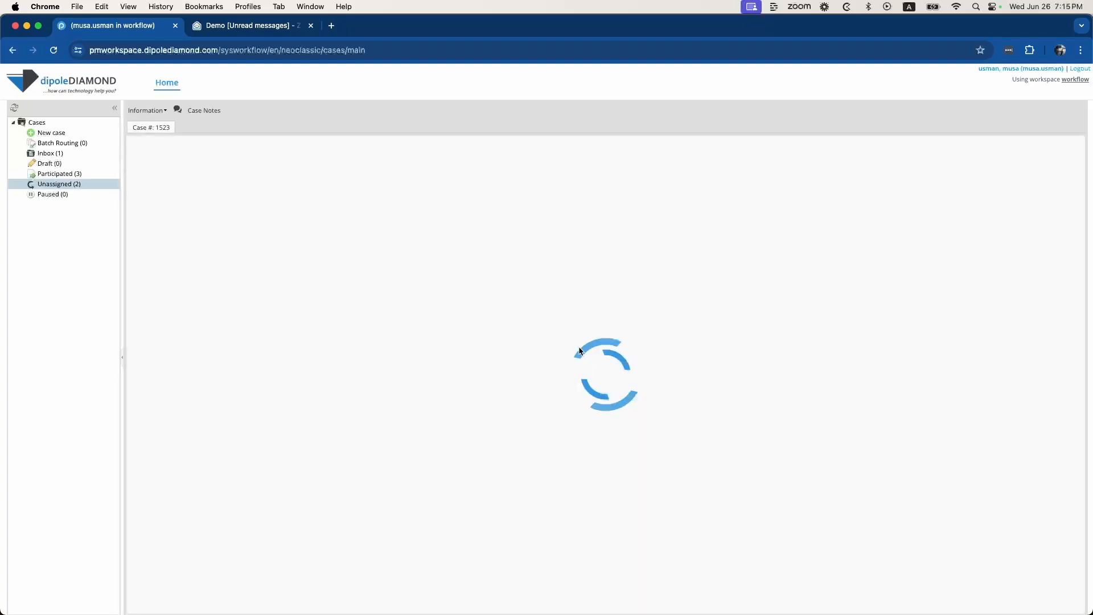
# Download the client's drivers license.jpeg attachment from the onboarding form
pyautogui.scroll(-3, 589, 353)
pyautogui.scroll(-8, 590, 353)
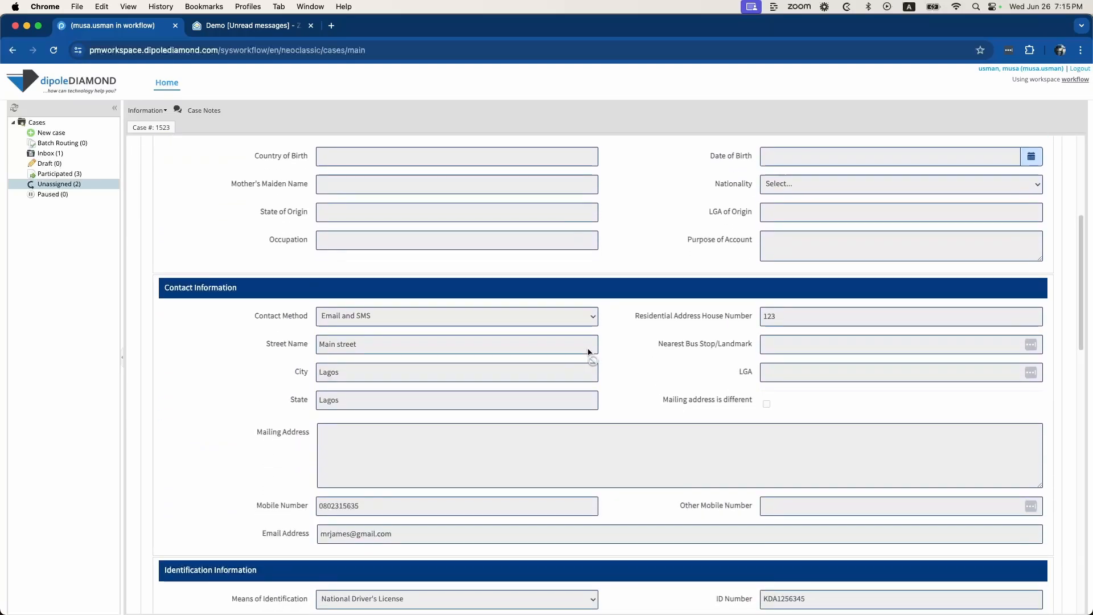
pyautogui.scroll(-10, 588, 351)
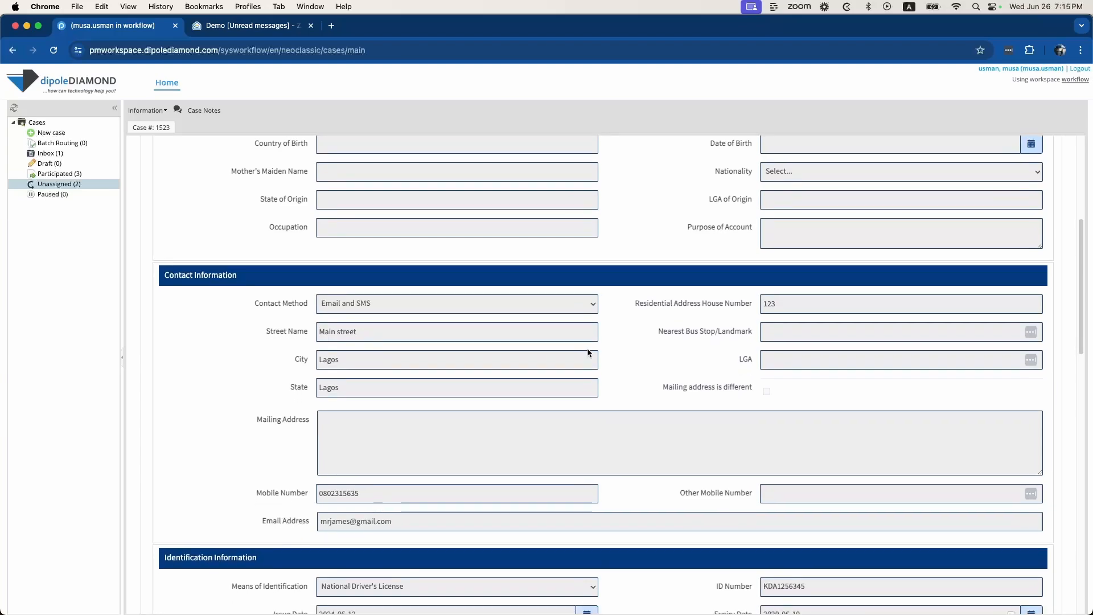
pyautogui.scroll(-17, 584, 353)
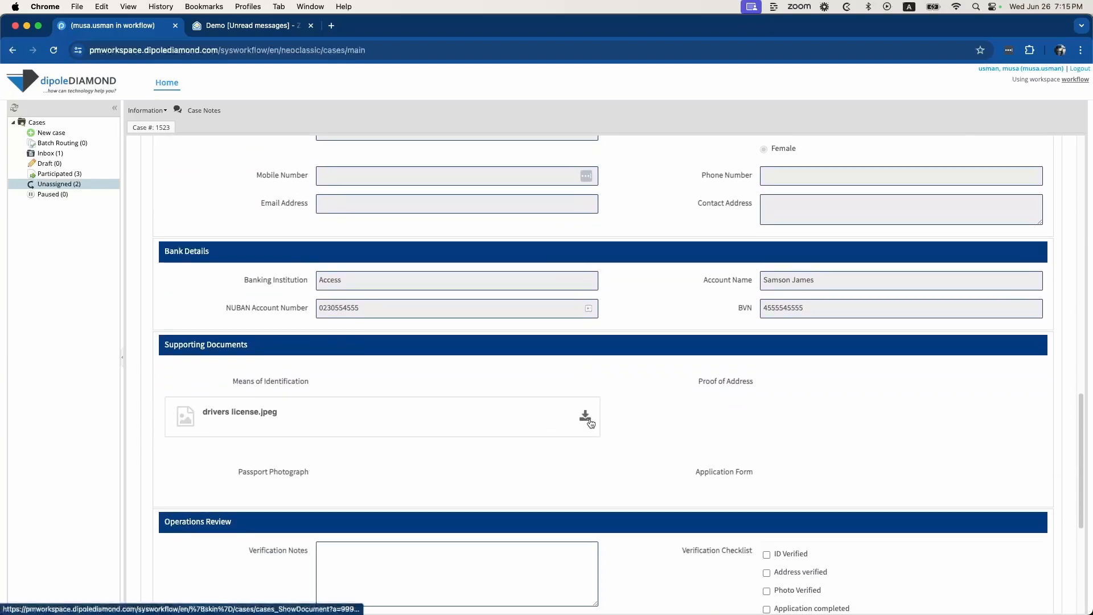
pyautogui.click(585, 418)
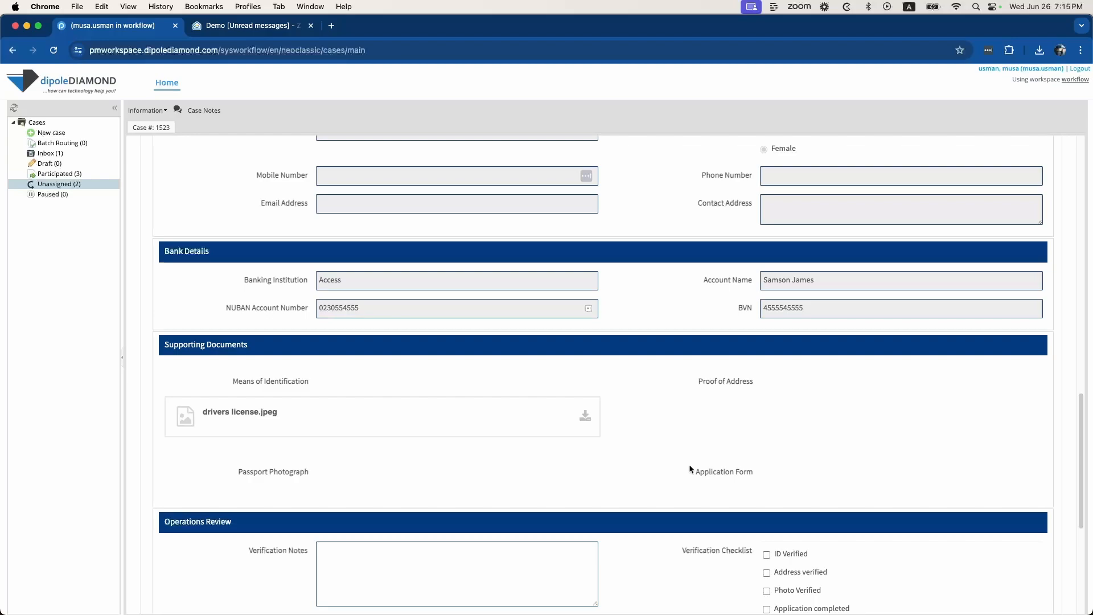
pyautogui.scroll(-1, 689, 465)
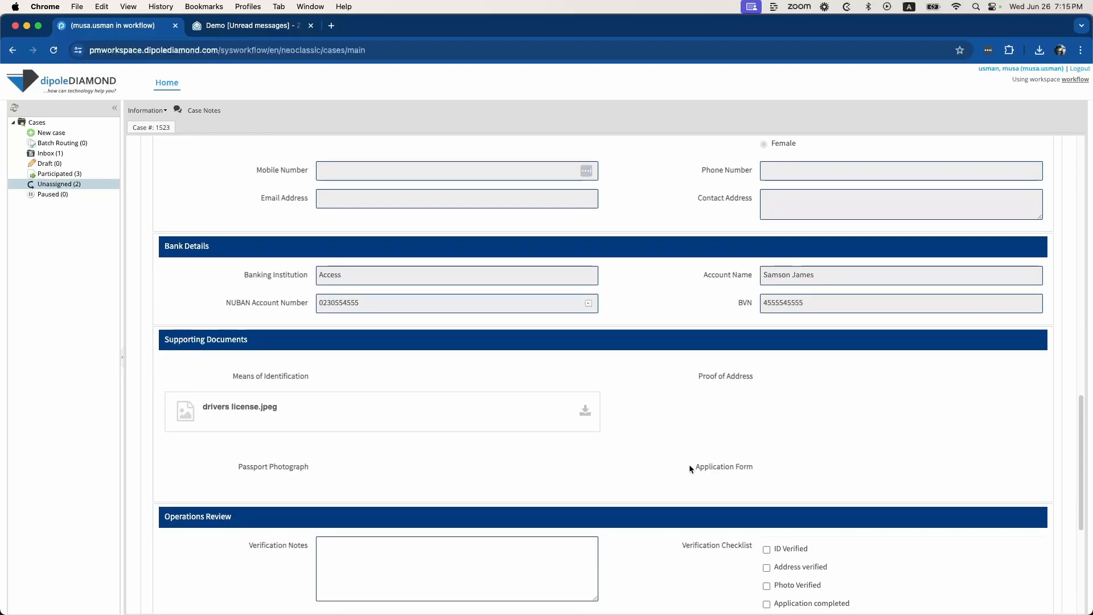
pyautogui.scroll(-5, 667, 456)
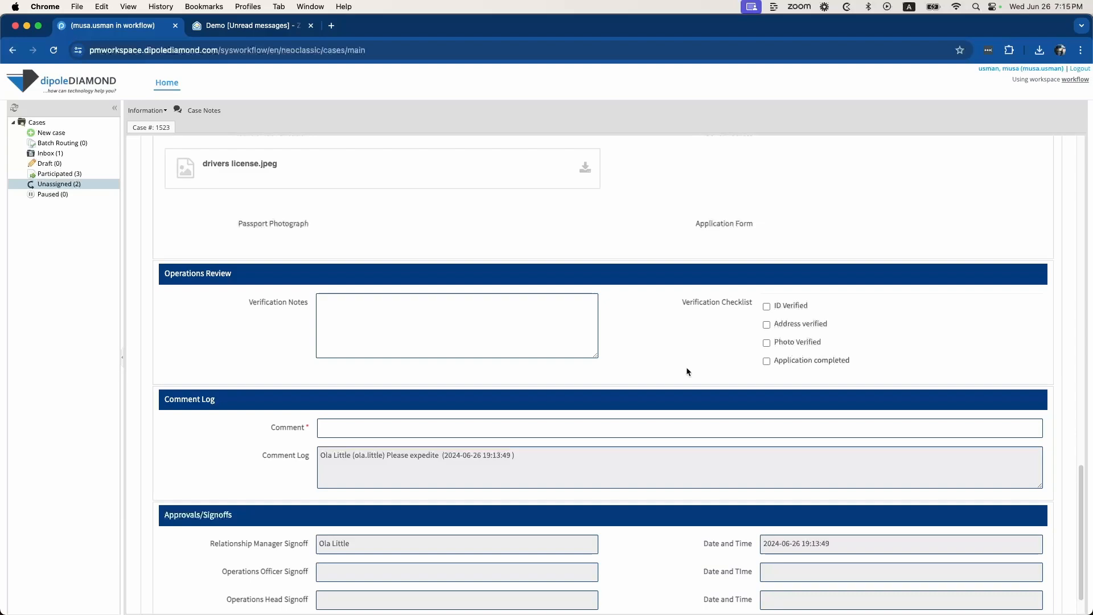
# Tick Address verified and Application completed, note 'Okay to approve. Checks completed', untick Photo Verified
pyautogui.click(766, 324)
pyautogui.click(766, 361)
pyautogui.click(512, 340)
pyautogui.write('O')
pyautogui.write('kay t ')
pyautogui.write('approve')
pyautogui.write('. Chhe')
pyautogui.write('ecks comp')
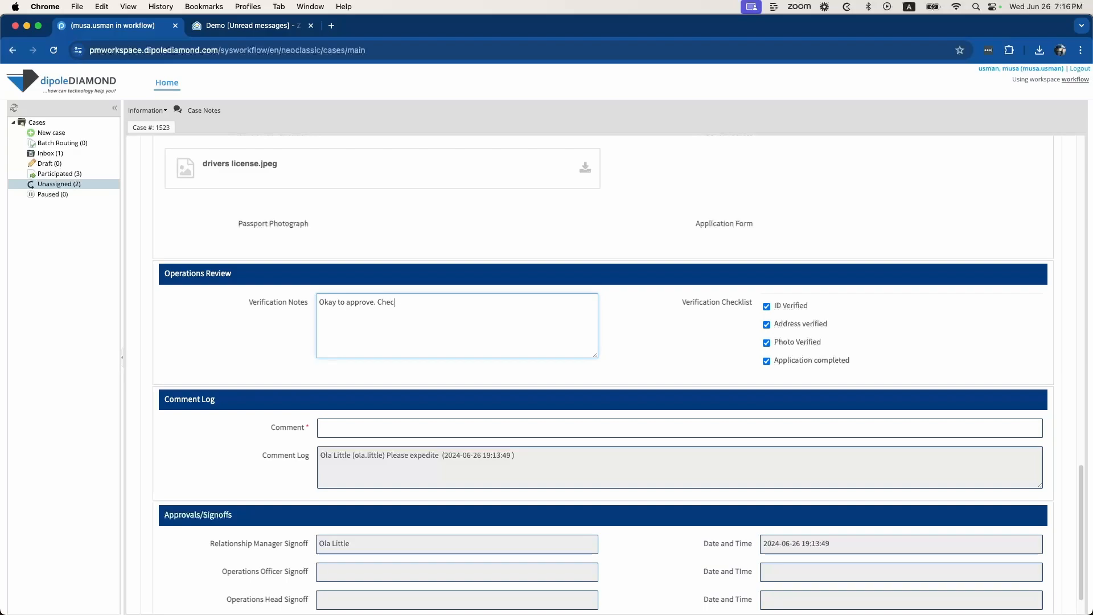
pyautogui.write('leted')
pyautogui.scroll(-2, 730, 481)
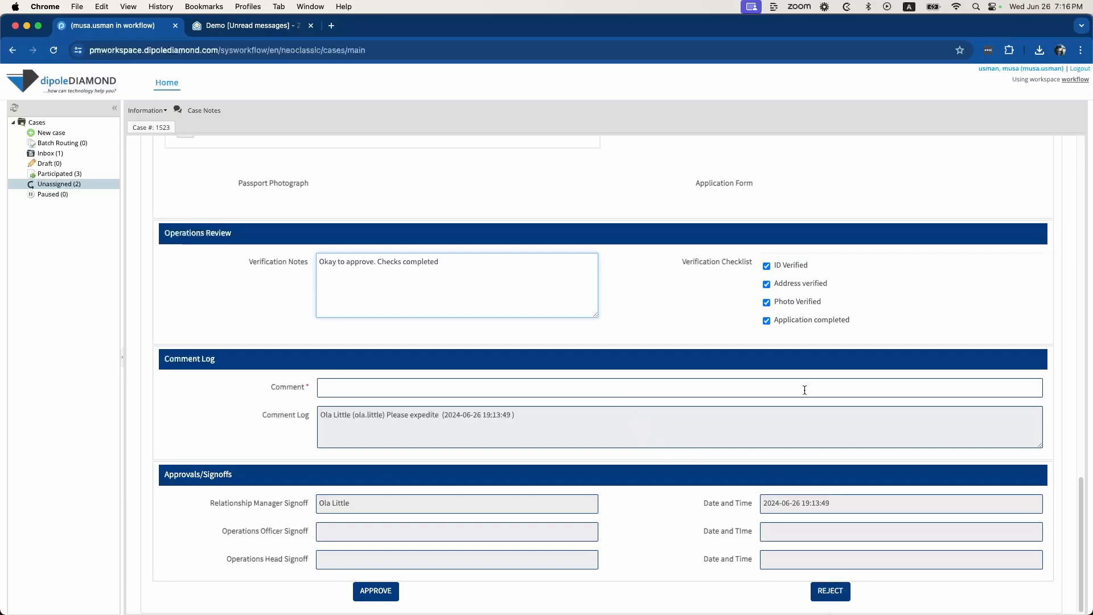
pyautogui.click(792, 305)
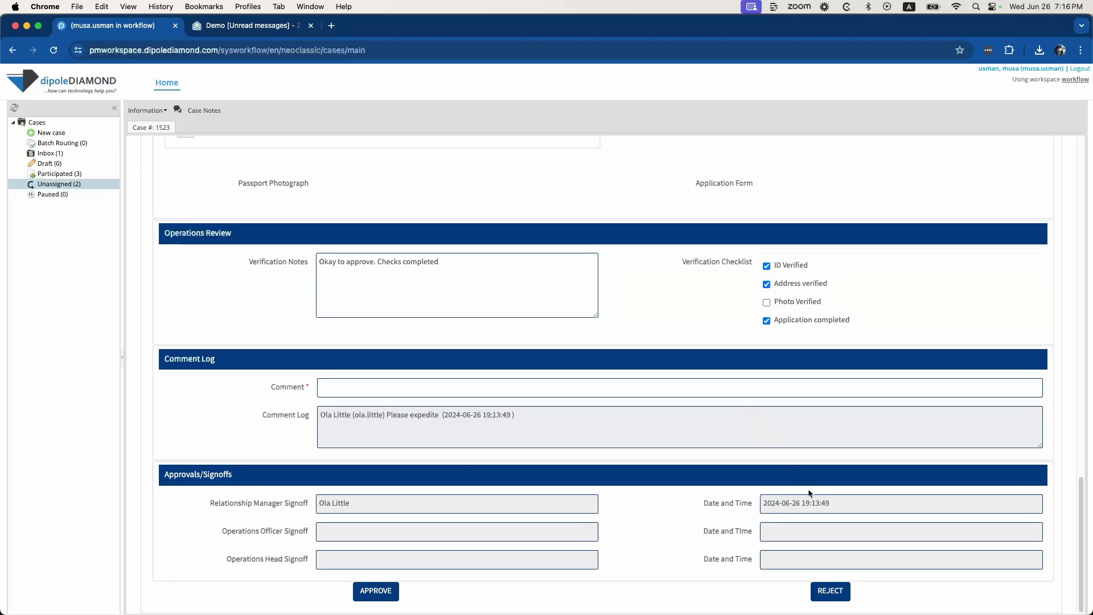
# Reject case 1523 with the required comment 'No Photo'
pyautogui.click(832, 592)
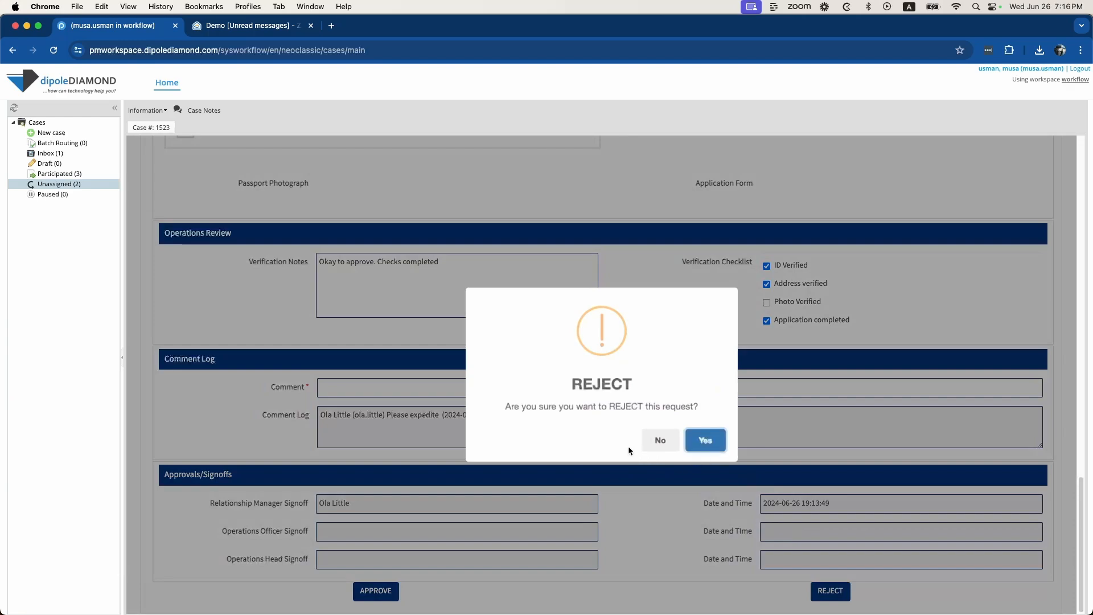
pyautogui.click(707, 444)
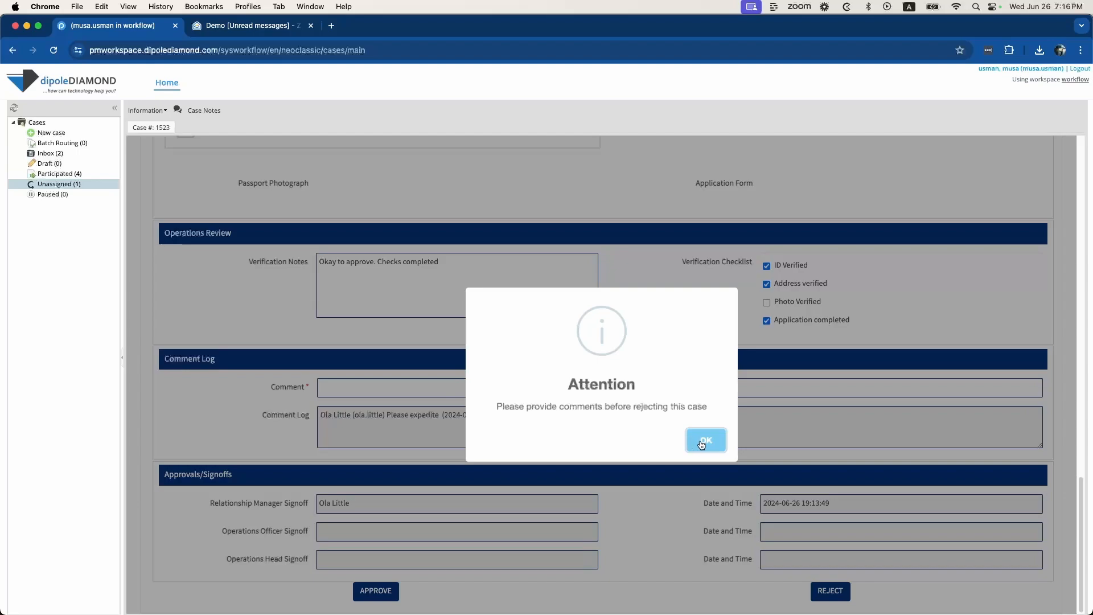
pyautogui.click(702, 445)
pyautogui.click(444, 386)
pyautogui.write('No Photo')
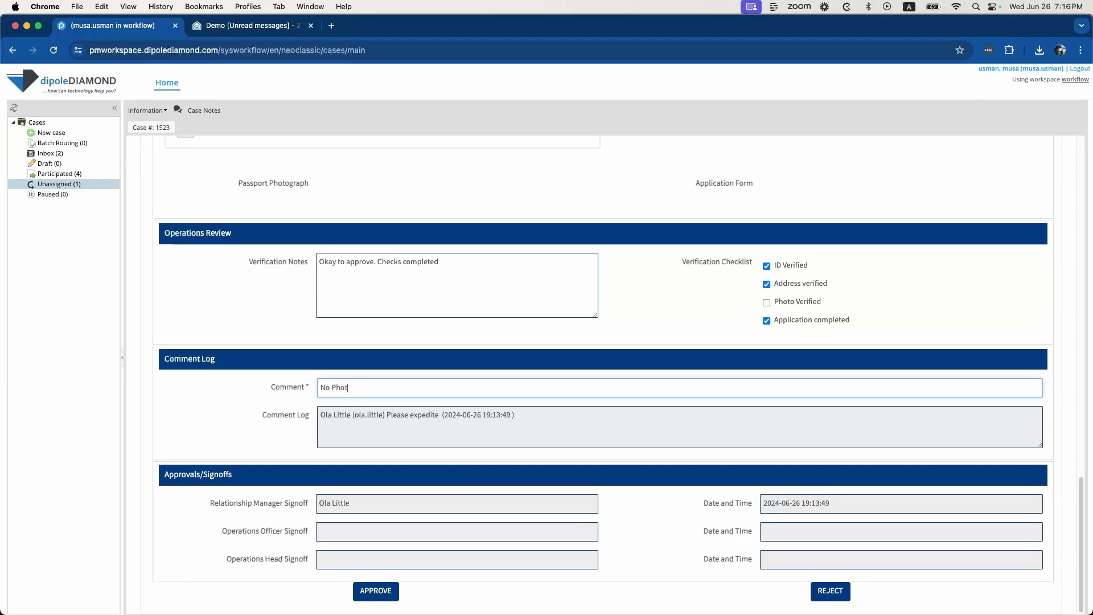
pyautogui.click(811, 595)
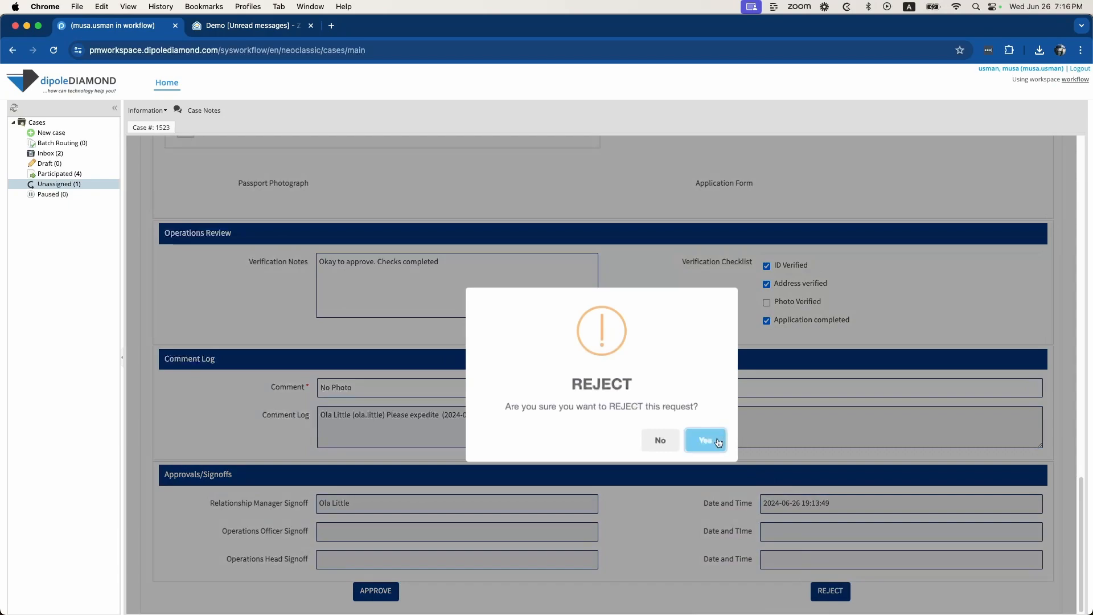
pyautogui.click(717, 441)
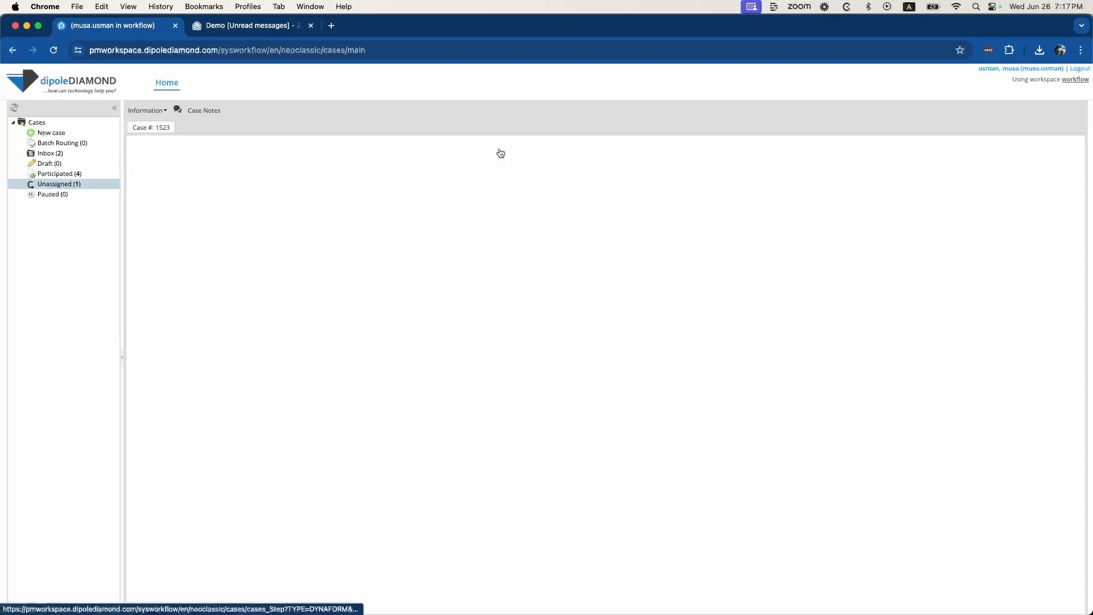
# Return to the review form and tick Photo Verified
pyautogui.click(500, 152)
pyautogui.scroll(-10, 556, 399)
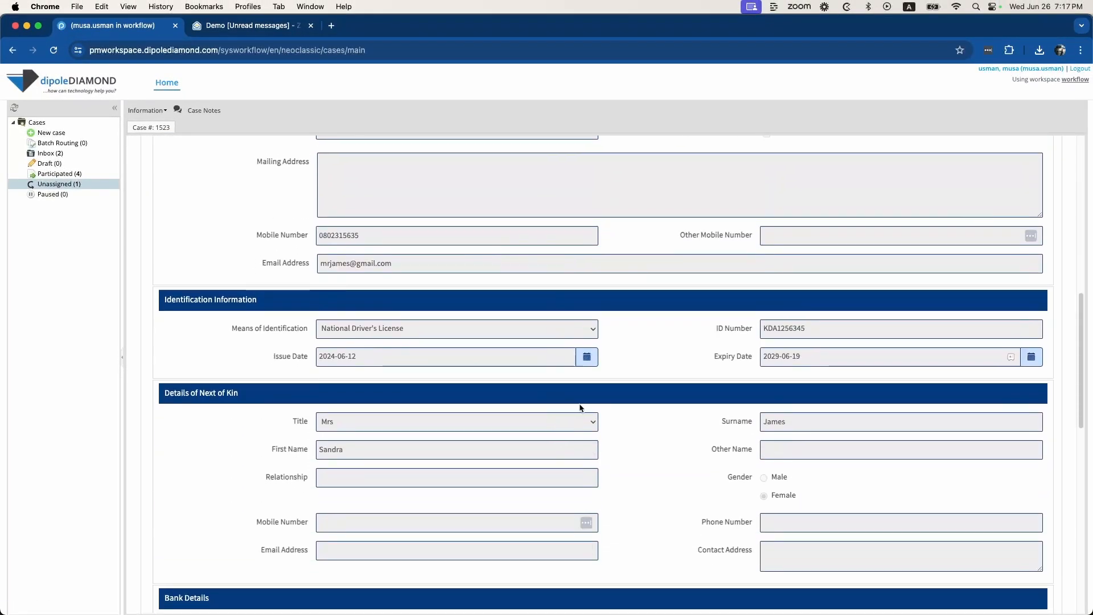
pyautogui.scroll(-10, 579, 408)
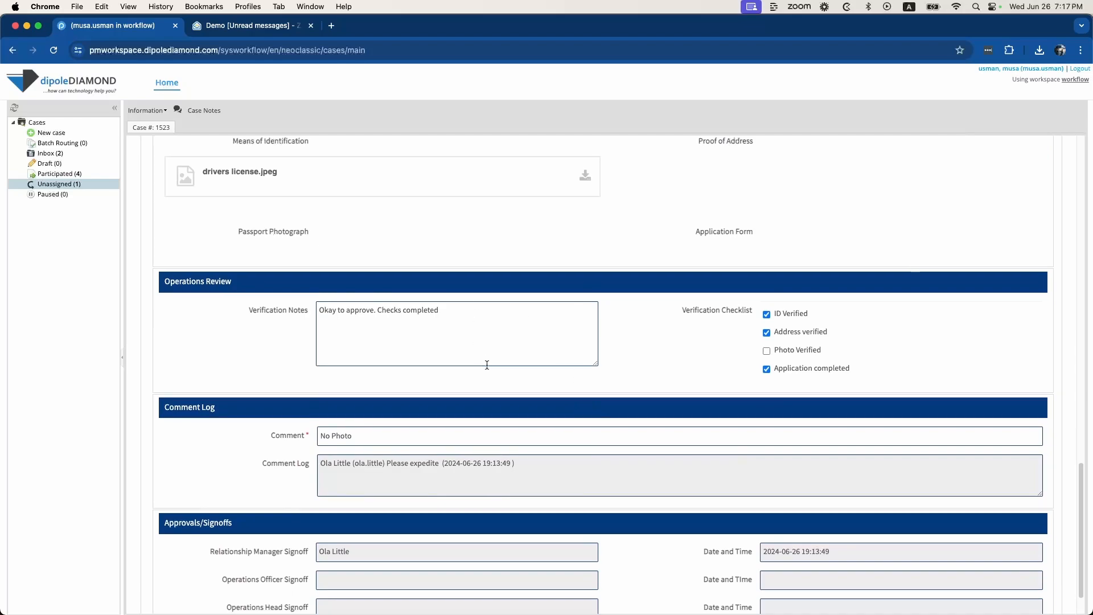
pyautogui.scroll(-2, 487, 365)
pyautogui.click(766, 302)
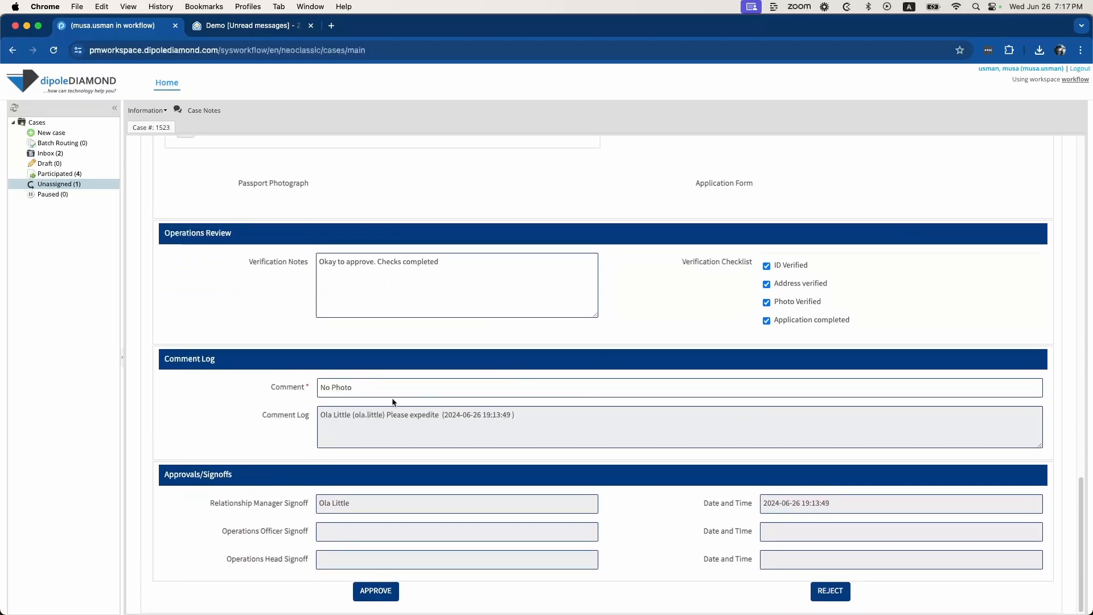
# Replace the comment with 'Okay to approve' and approve the case
pyautogui.tripleClick(347, 382)
pyautogui.write('Oka')
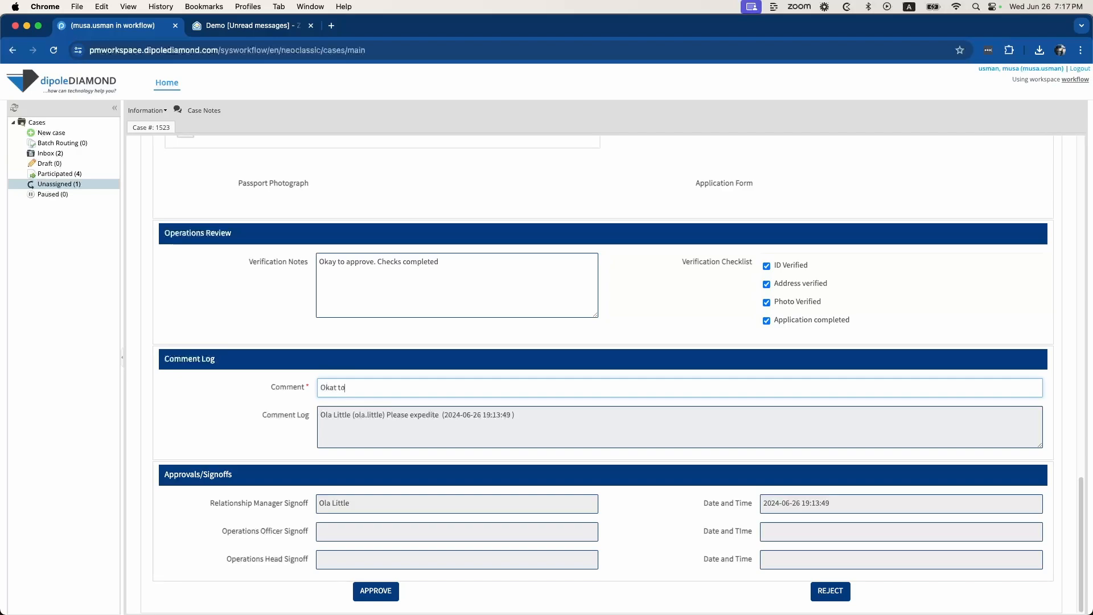
pyautogui.write('t')
pyautogui.press('BackSpace')
pyautogui.write('u')
pyautogui.write('y to appro')
pyautogui.write('ve')
pyautogui.click(377, 590)
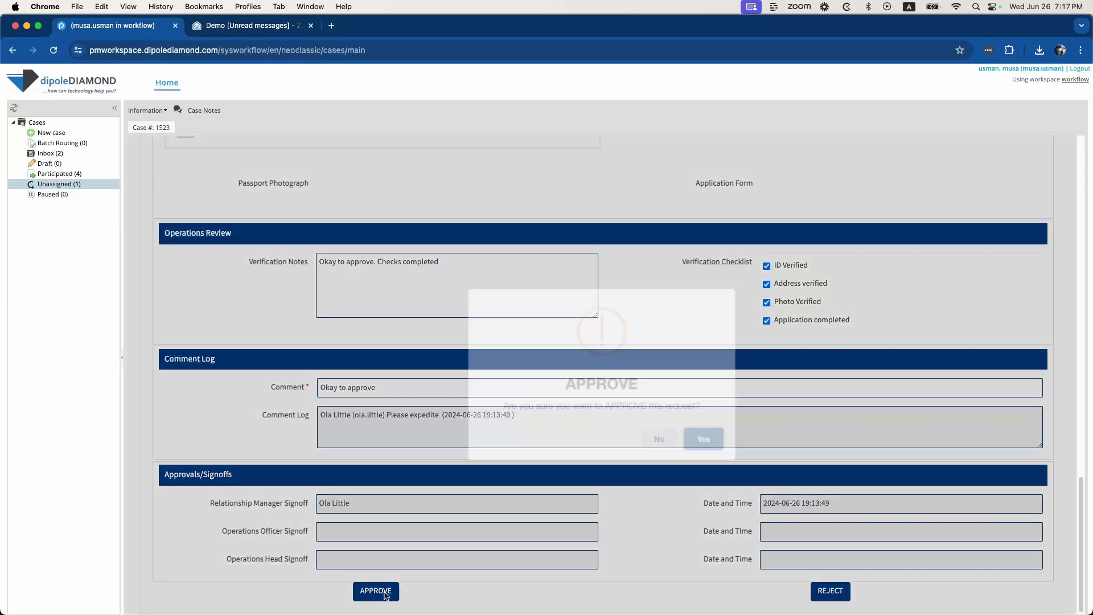
pyautogui.click(714, 445)
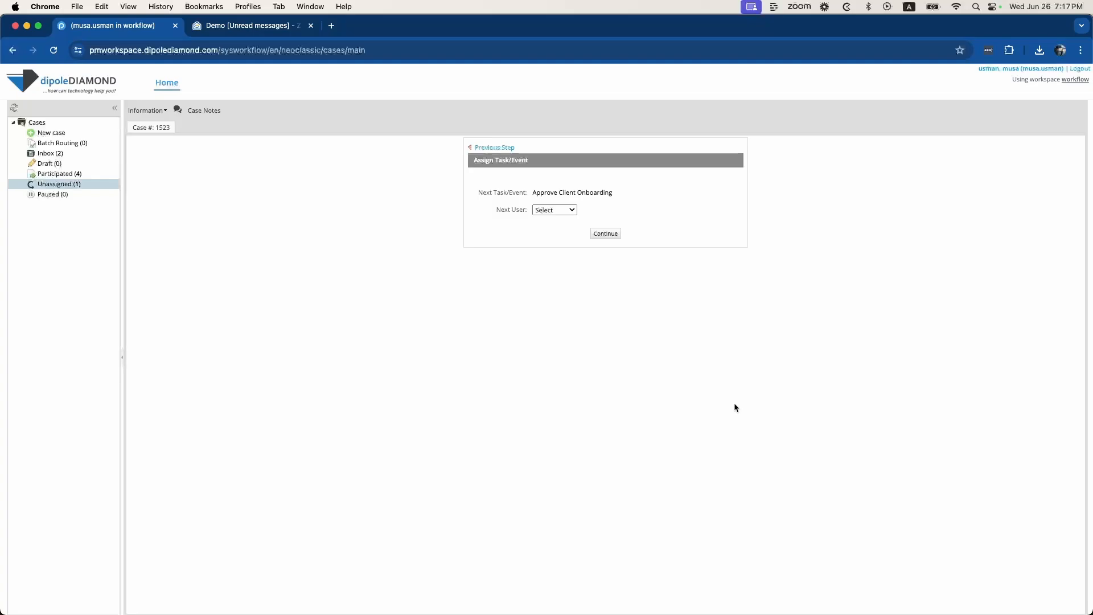
# Choose the operations head as next user for the Approve Client Onboarding task
pyautogui.click(553, 209)
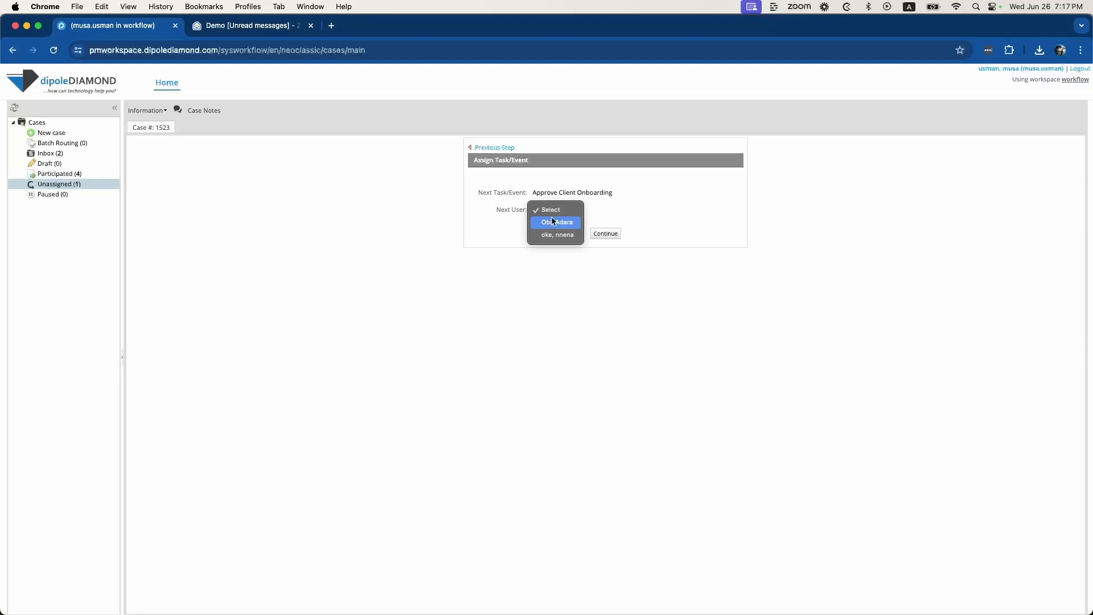
pyautogui.click(614, 205)
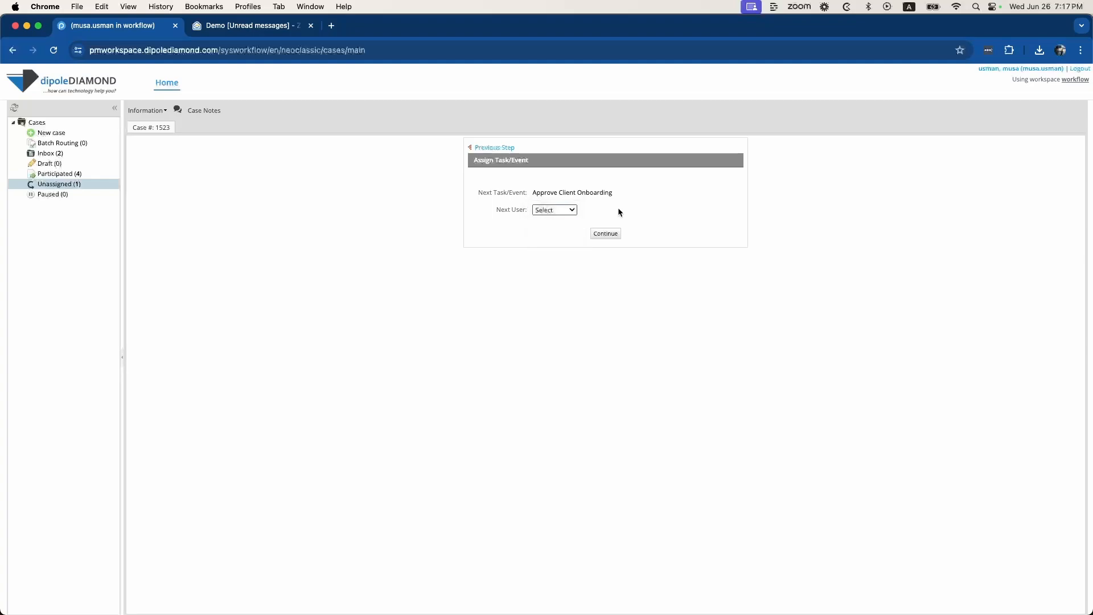
pyautogui.click(572, 213)
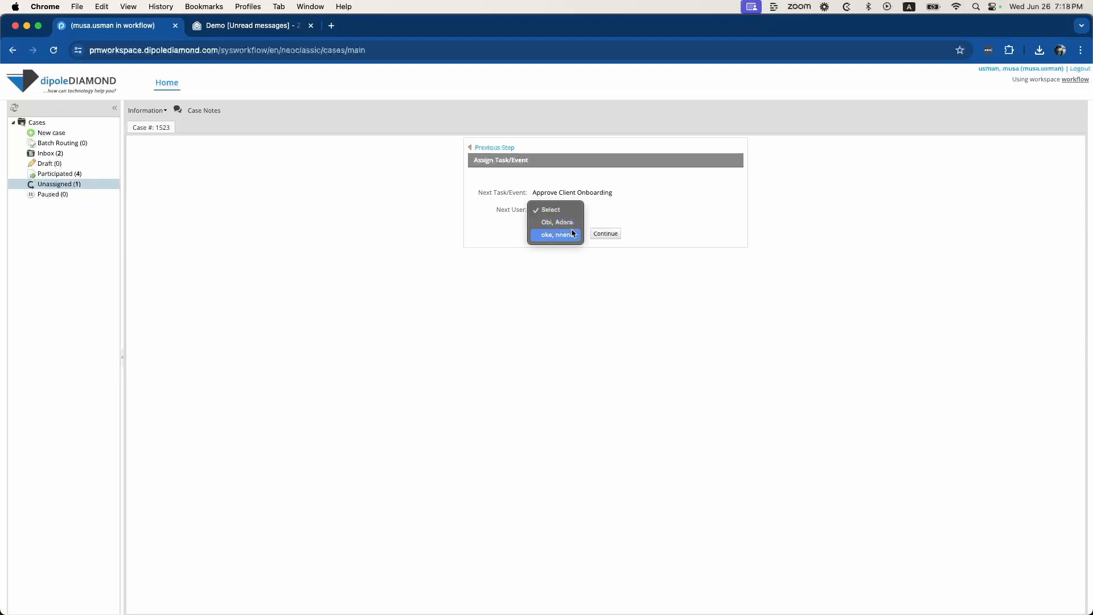
pyautogui.click(570, 235)
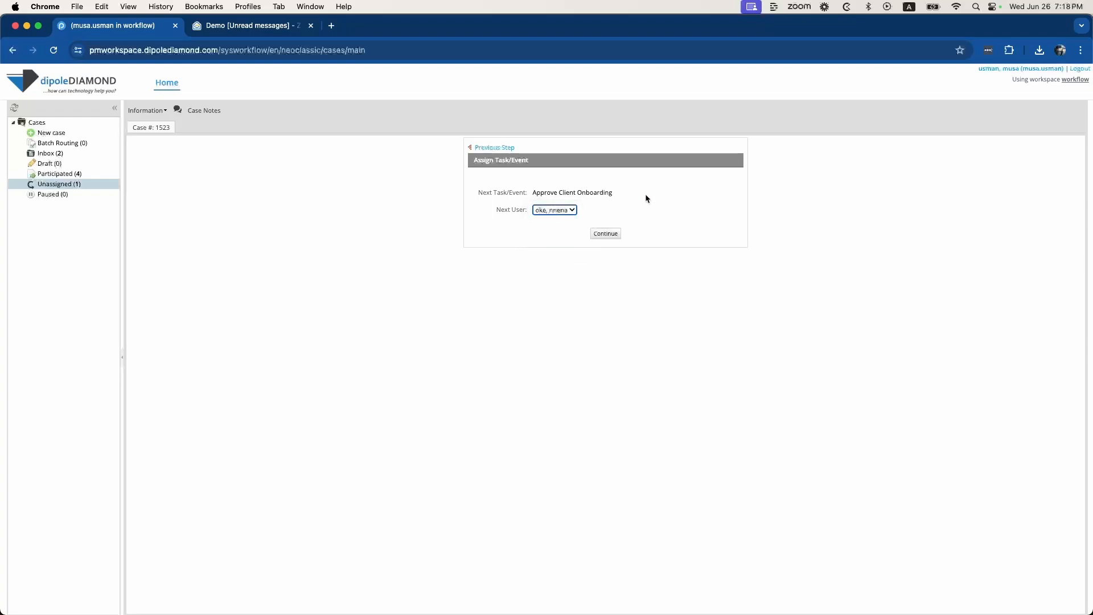
# Send case 1523 on to the operations head, sign out, and go to the mail inbox
pyautogui.click(607, 236)
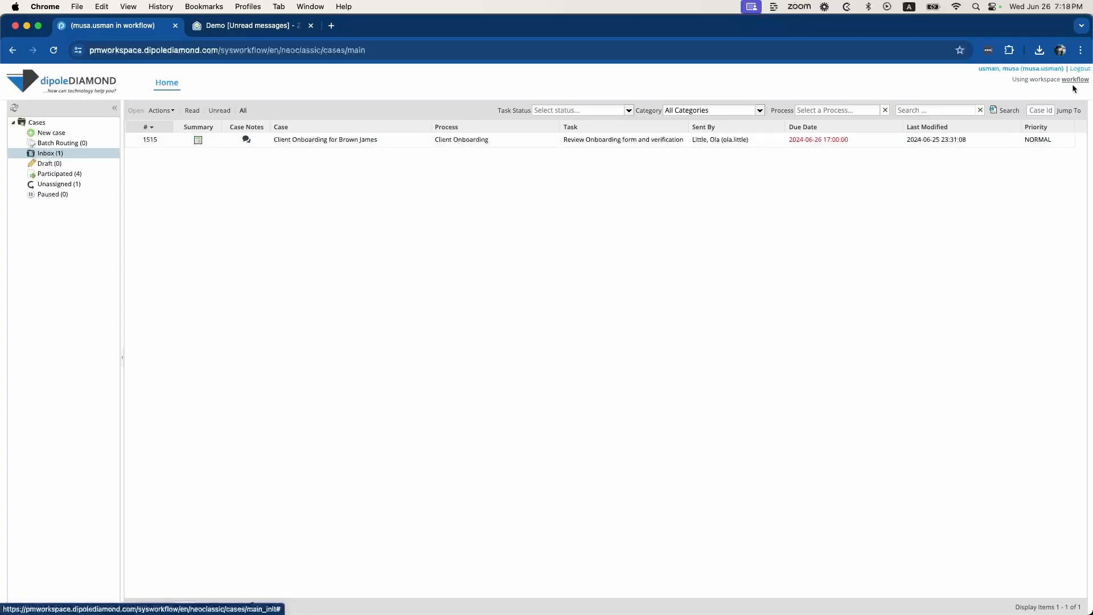
pyautogui.click(1079, 69)
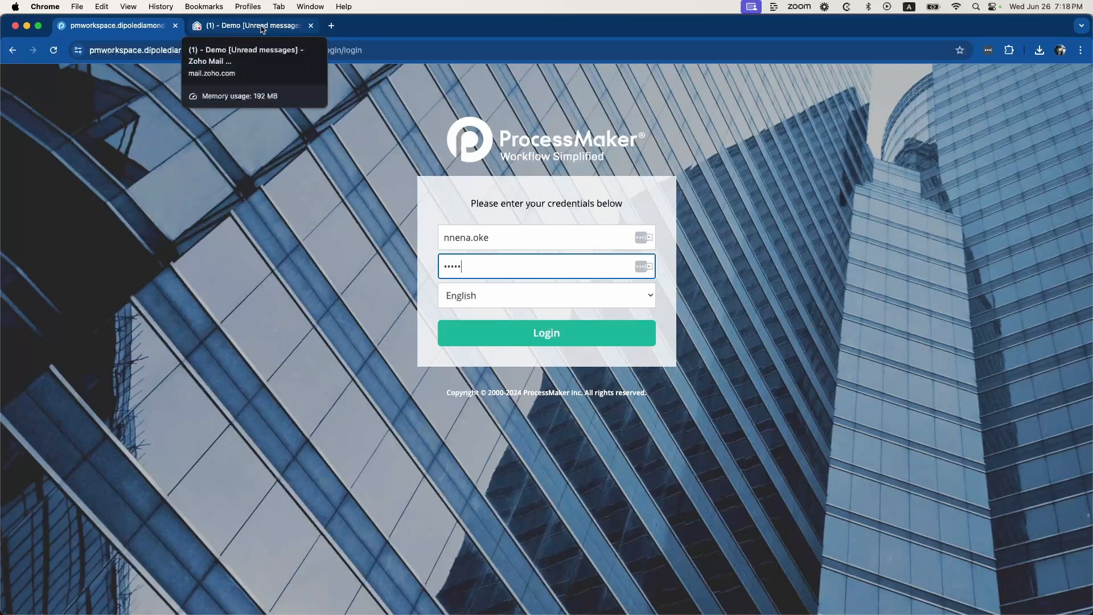
pyautogui.click(262, 27)
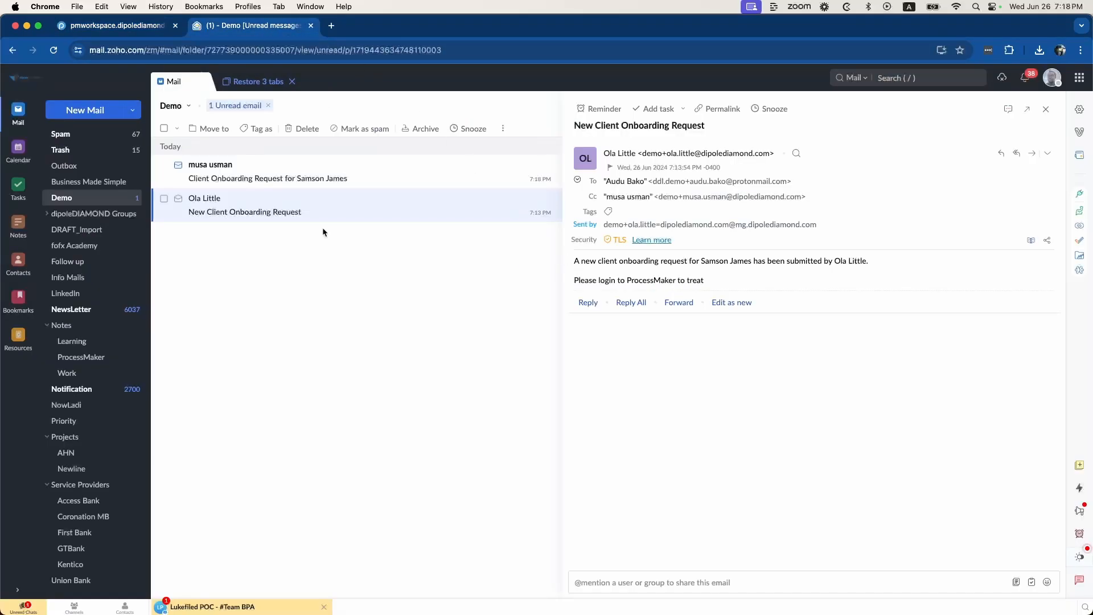
# Read the Client Onboarding Request email, then sign in to ProcessMaker as the operations head
pyautogui.click(280, 174)
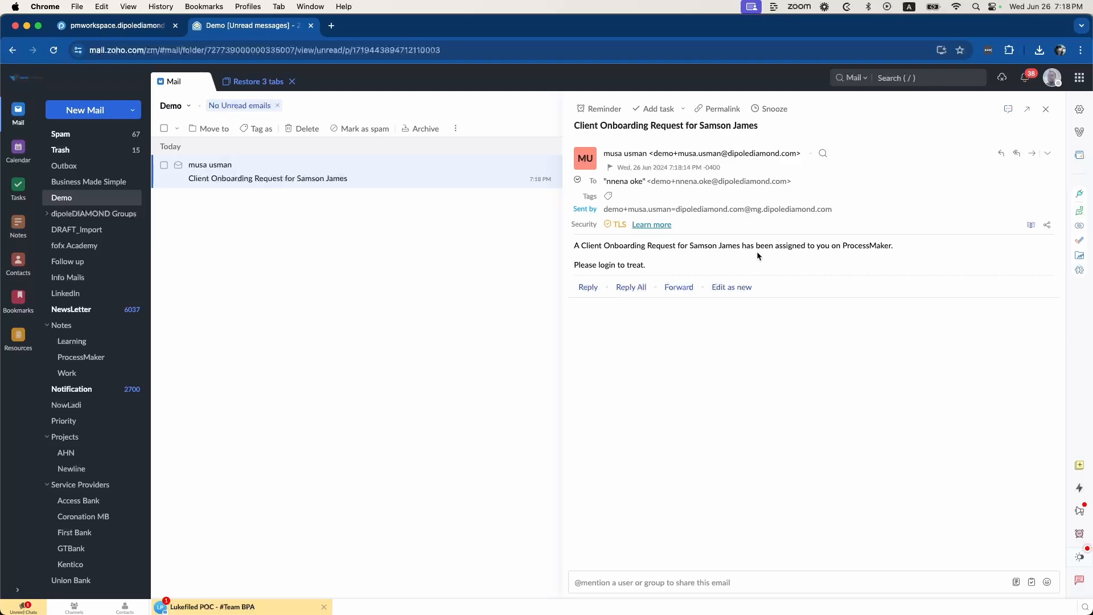
pyautogui.click(136, 27)
pyautogui.click(550, 325)
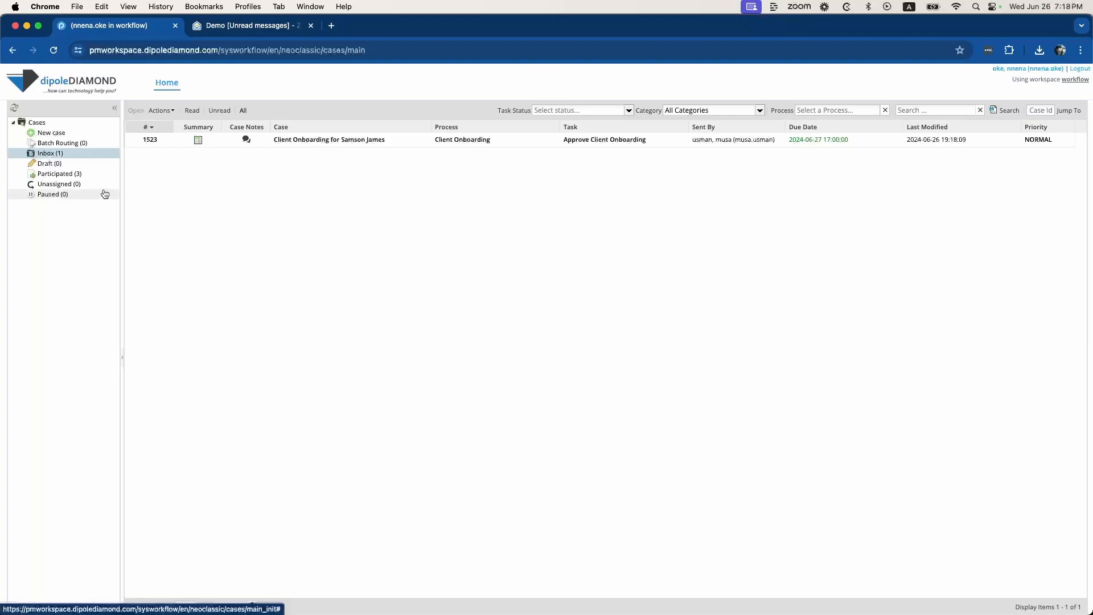
# Open case 1523 from the Inbox, comment 'Approved', and approve it as operations head
pyautogui.click(367, 142)
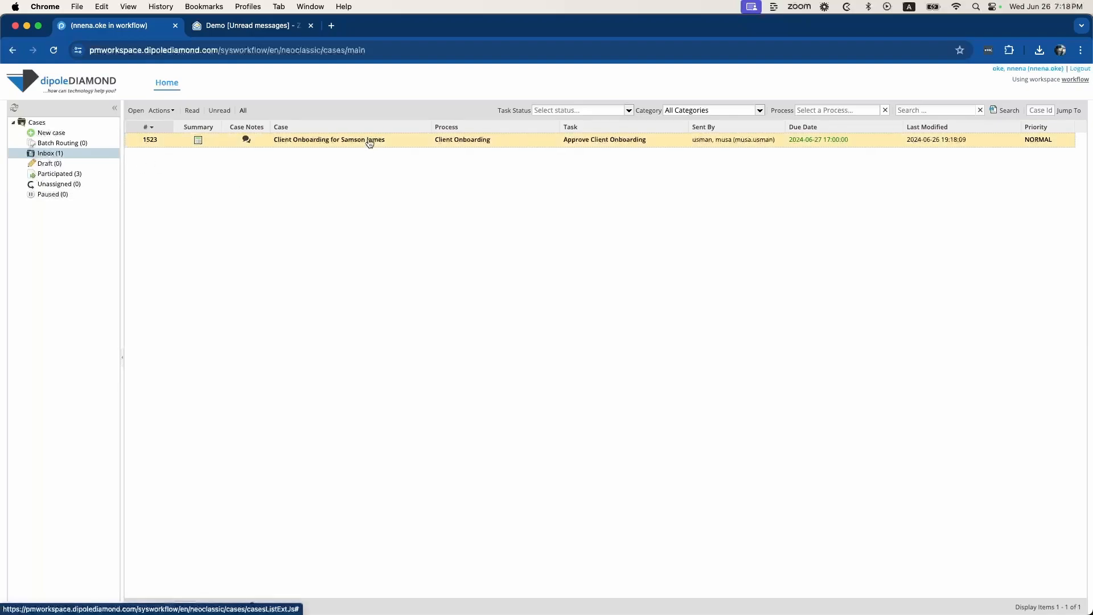
pyautogui.doubleClick(368, 143)
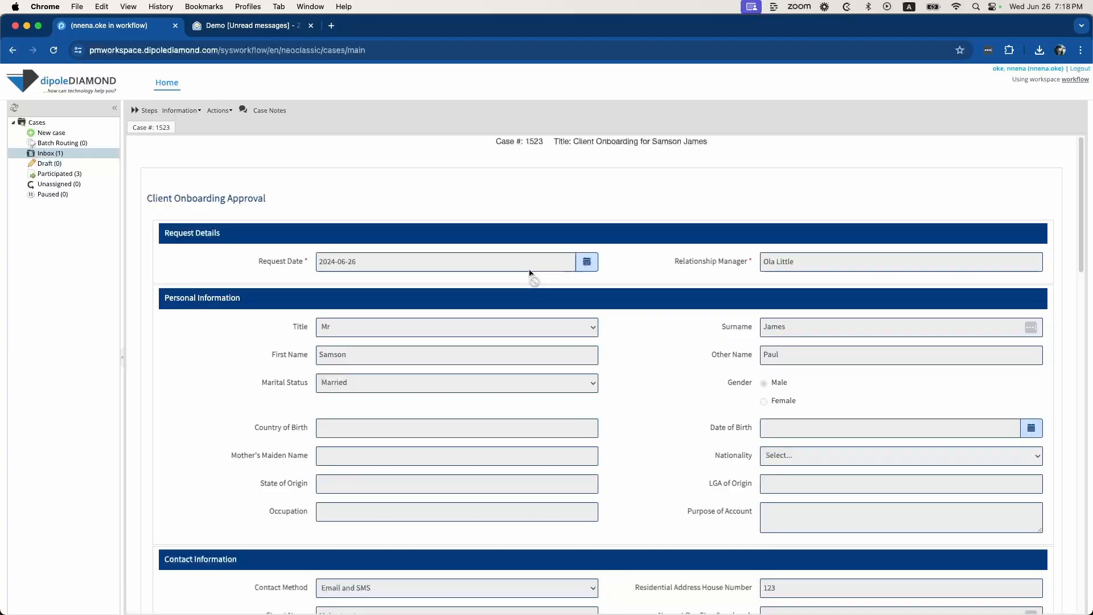
pyautogui.scroll(-10, 549, 312)
pyautogui.scroll(-2, 550, 312)
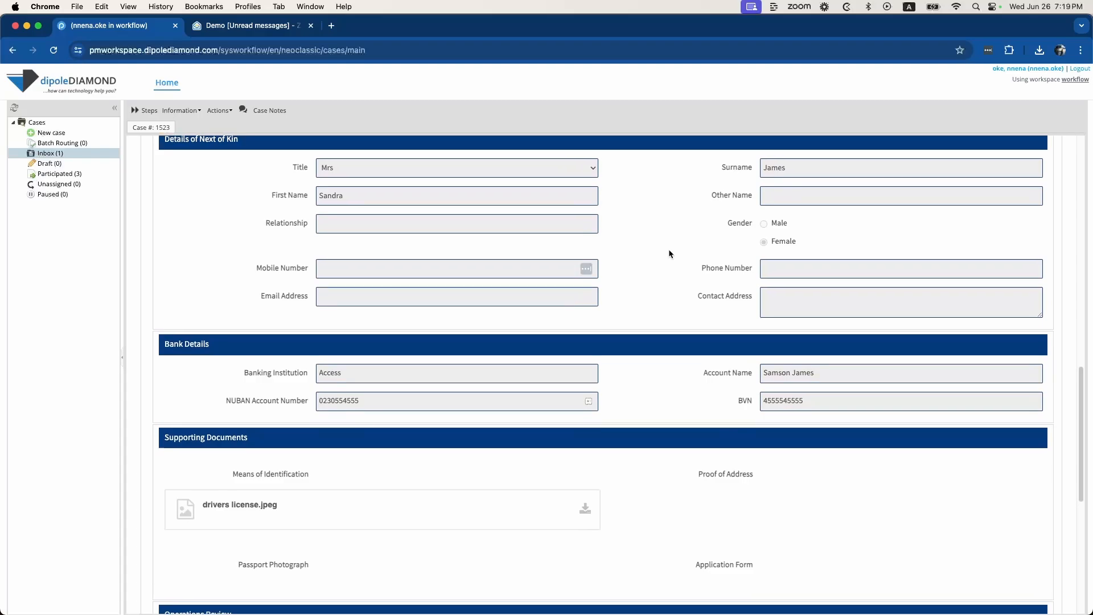
pyautogui.scroll(-6, 711, 299)
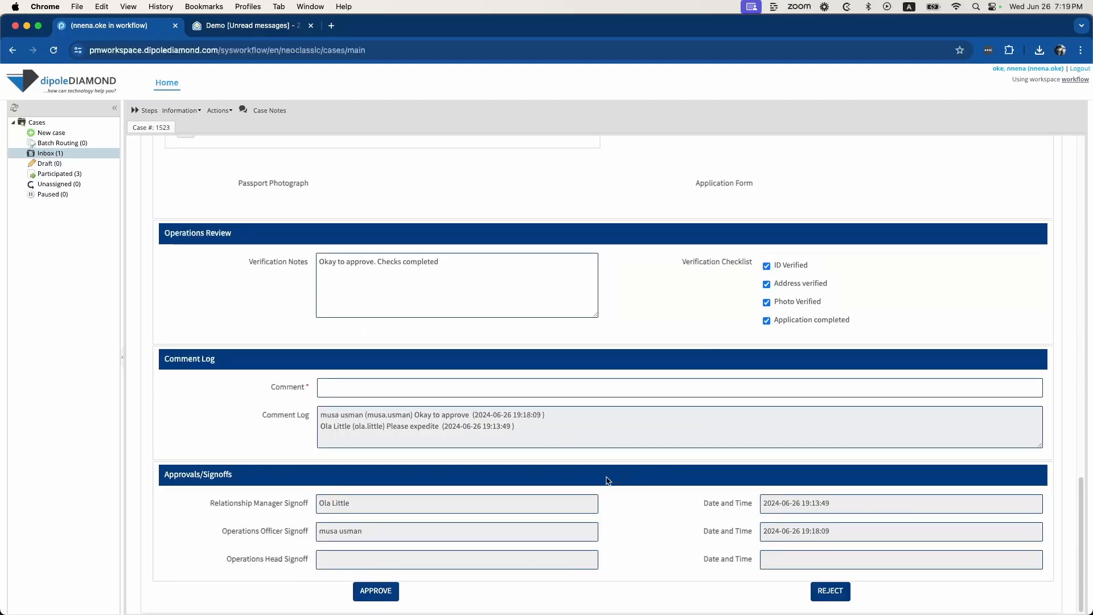
pyautogui.click(457, 393)
pyautogui.write('Approved')
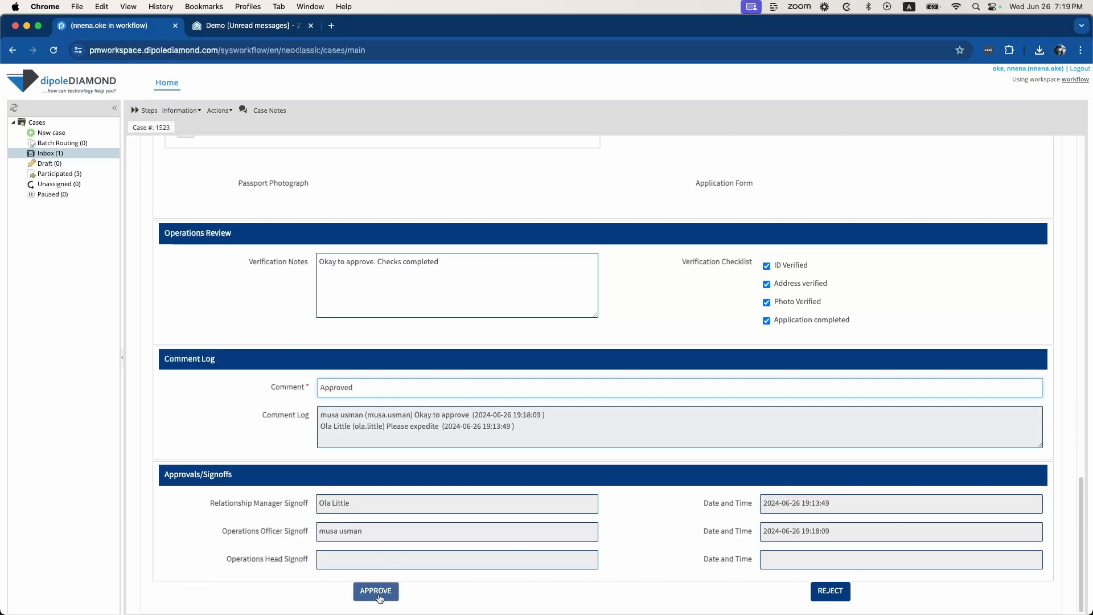
pyautogui.click(379, 594)
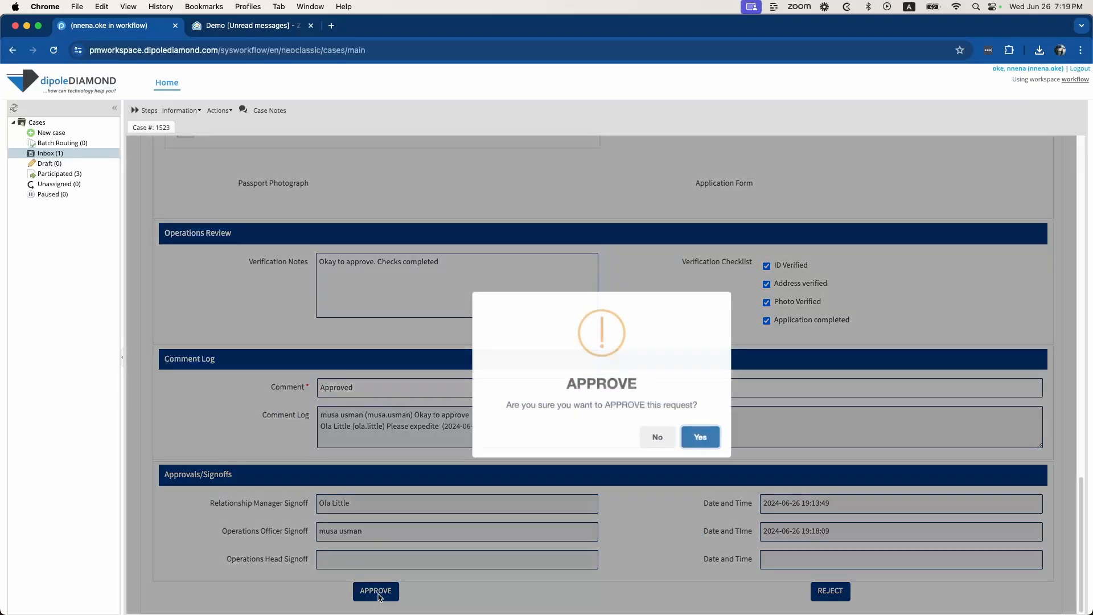
pyautogui.click(704, 444)
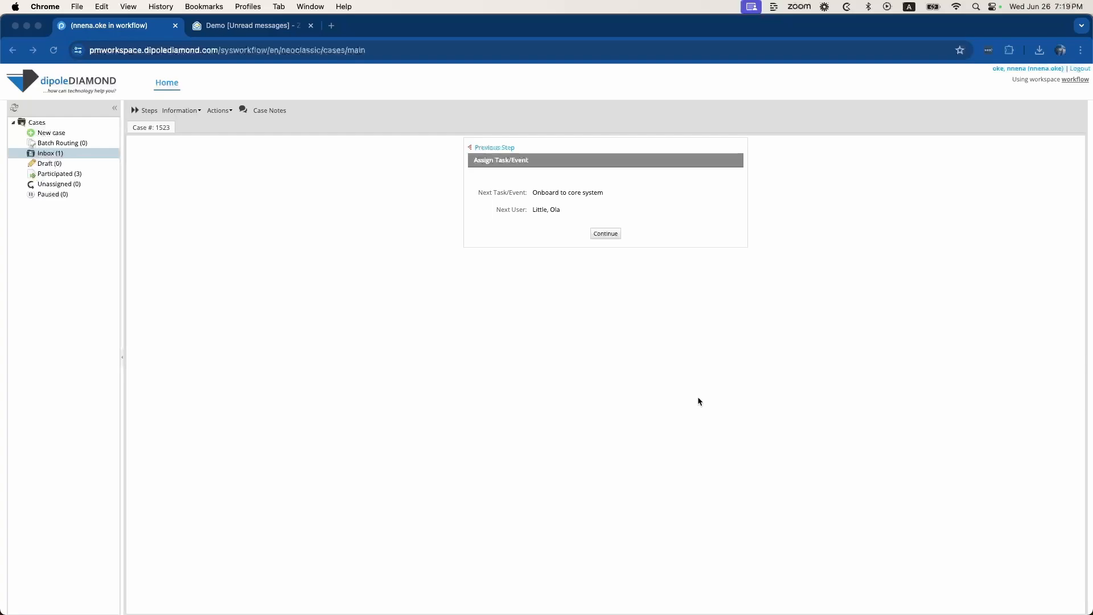
# Route case 1523 on to Onboard to core system, sign out the operations head, and sign in as the relationship manager
pyautogui.click(606, 236)
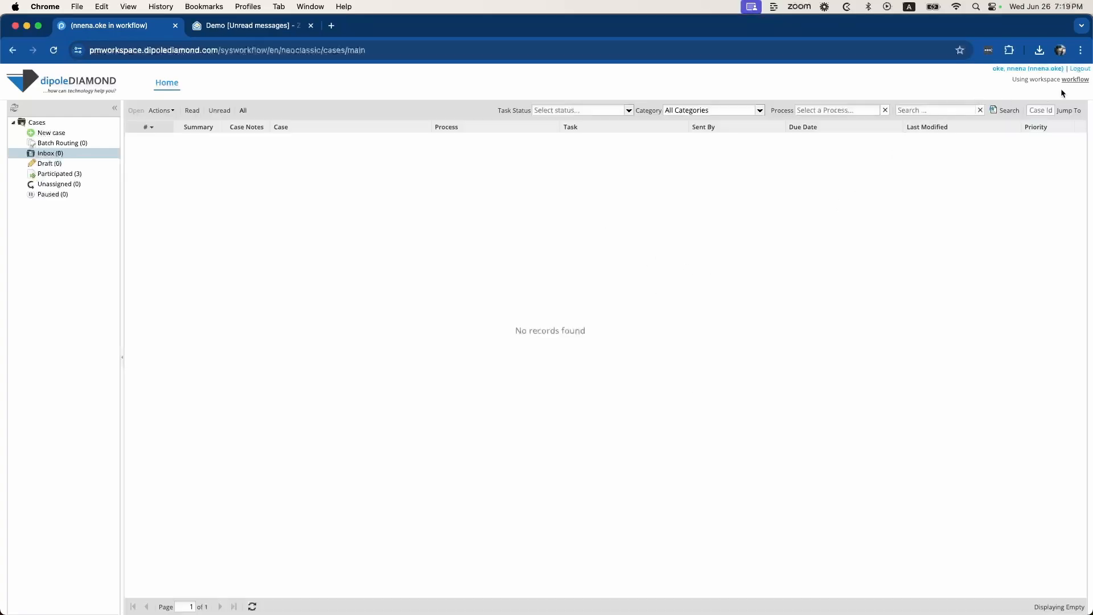
pyautogui.click(1079, 69)
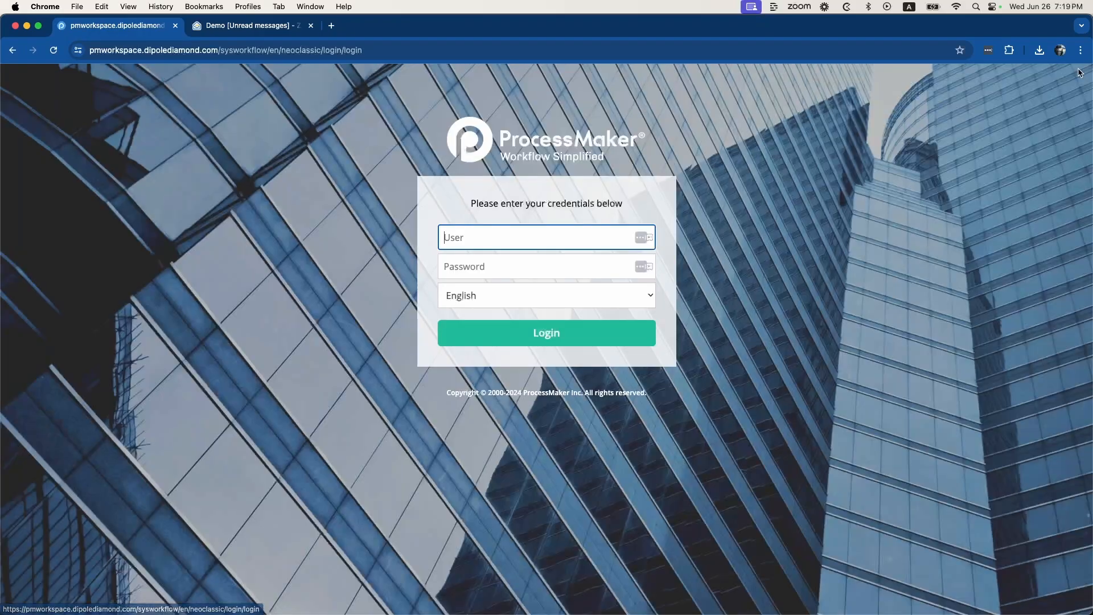
pyautogui.press('Return')
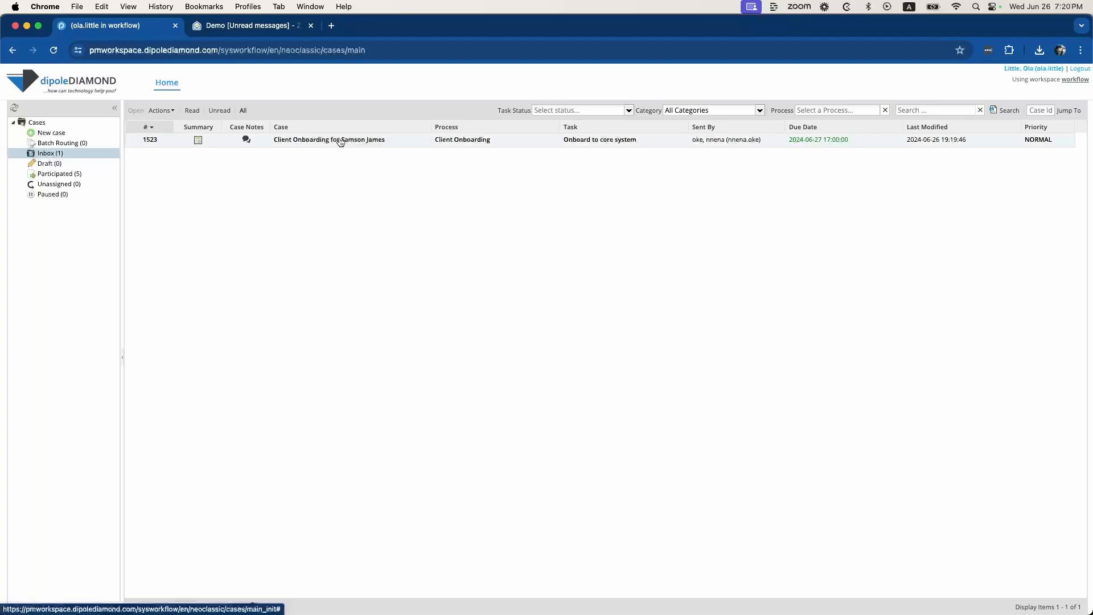
# Open case 1523, complete the Board to Core onboarding request, and finish at the end of process
pyautogui.doubleClick(340, 142)
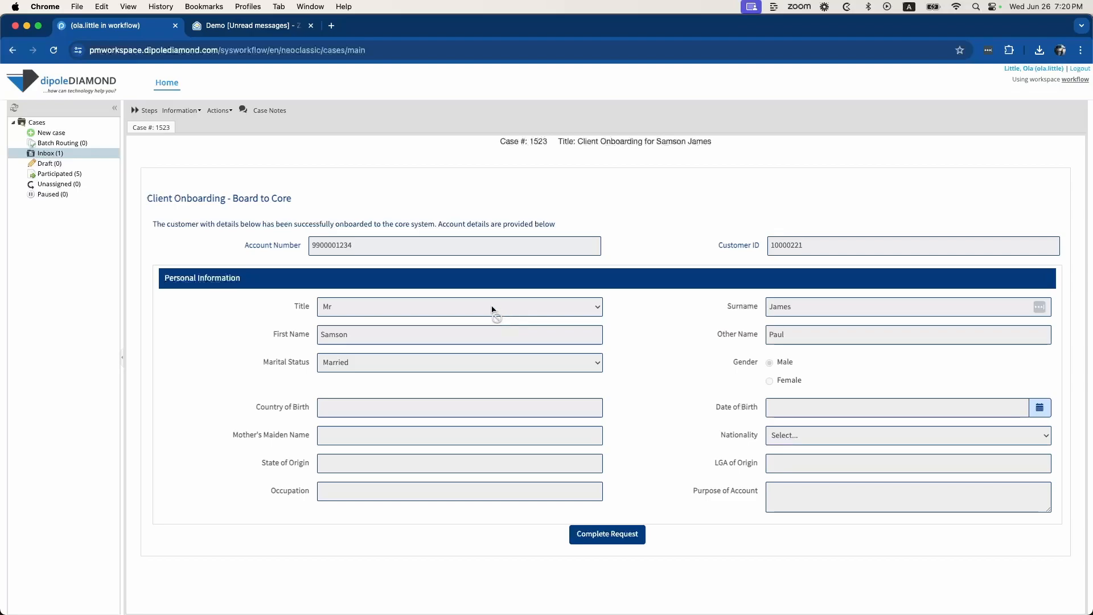
pyautogui.click(607, 534)
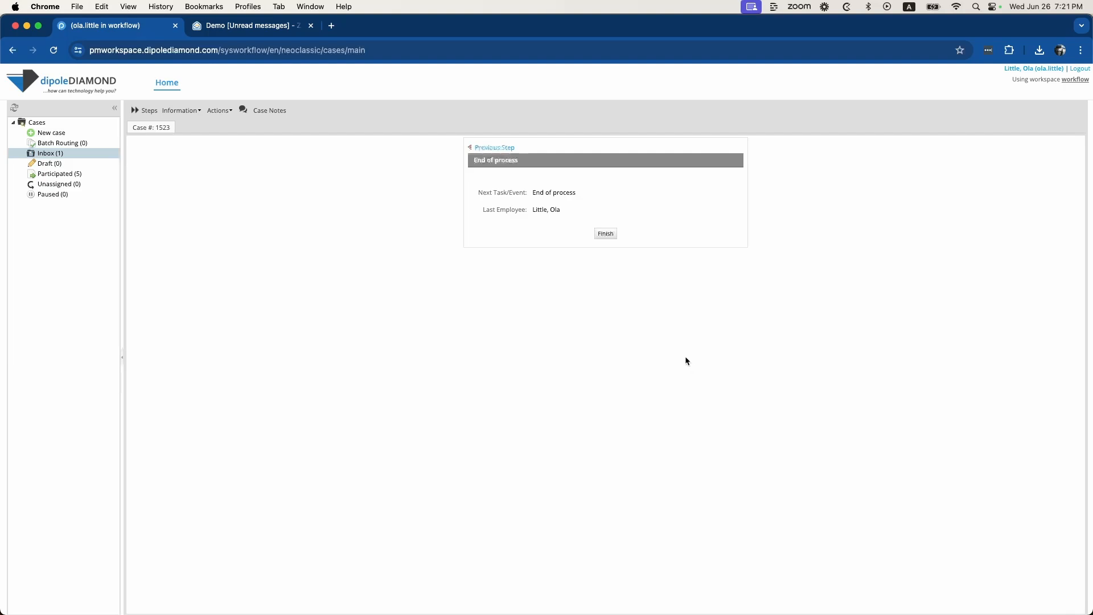
pyautogui.click(605, 233)
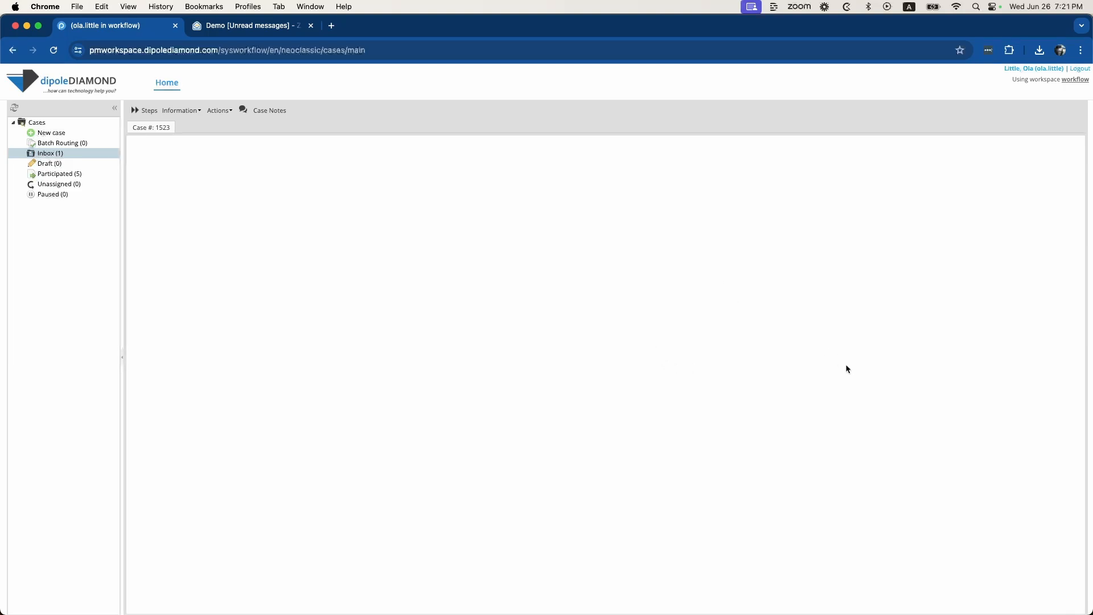